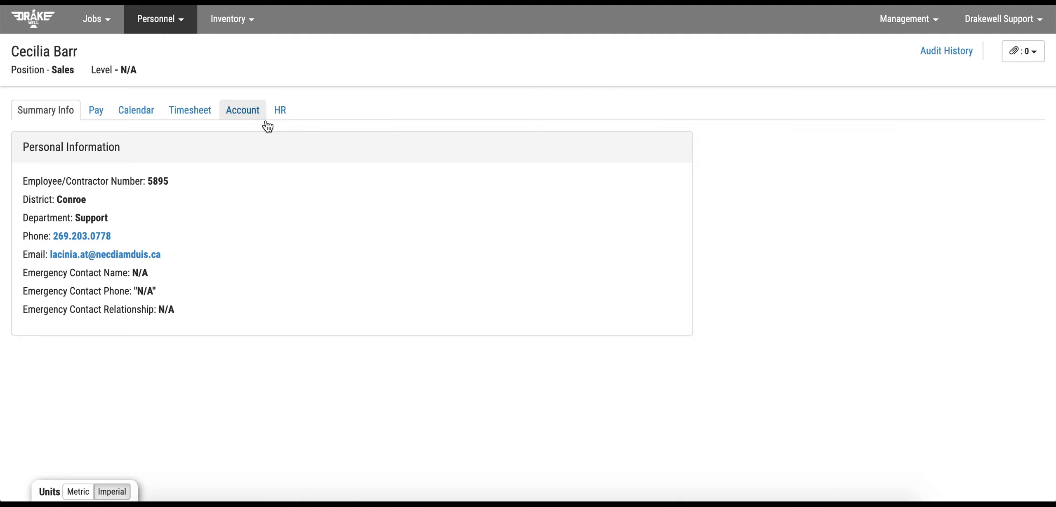
Open the HR information of the employee records.
{"action": "left_click", "coordinate": [279, 110]}
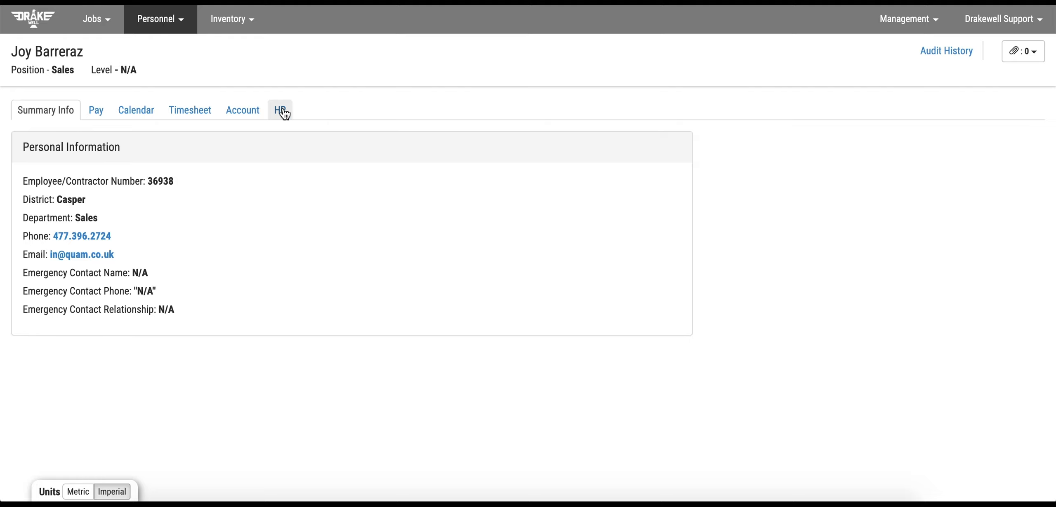
{"action": "left_click", "coordinate": [283, 111]}
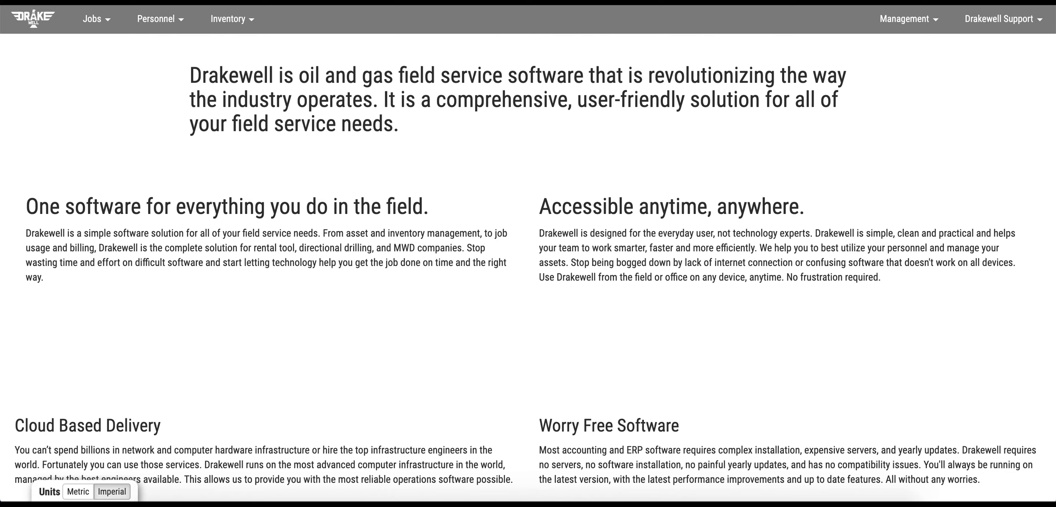
Open the list of bids and start creating a new bid.
{"action": "left_click", "coordinate": [95, 21]}
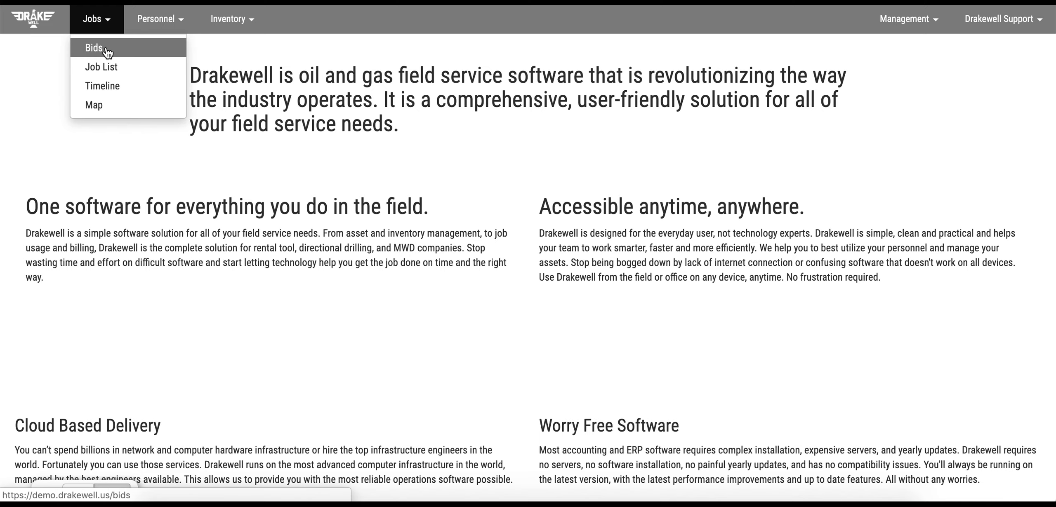
{"action": "left_click", "coordinate": [94, 48]}
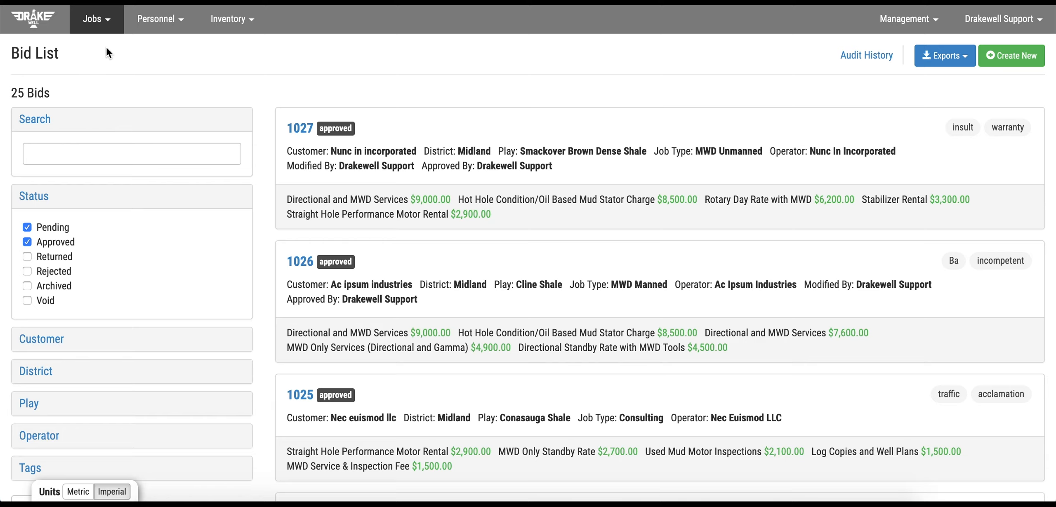
{"action": "left_click", "coordinate": [1029, 64]}
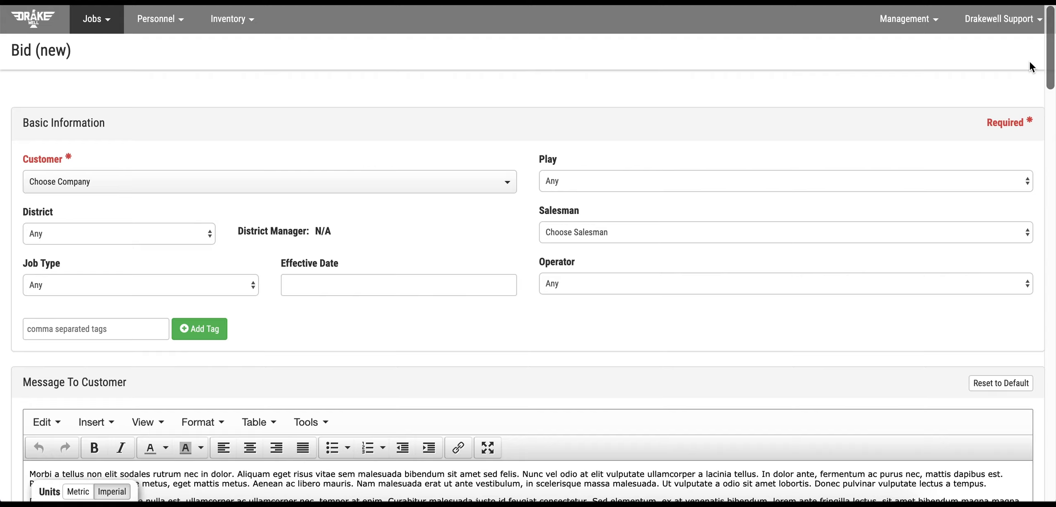
{"action": "left_click", "coordinate": [142, 186]}
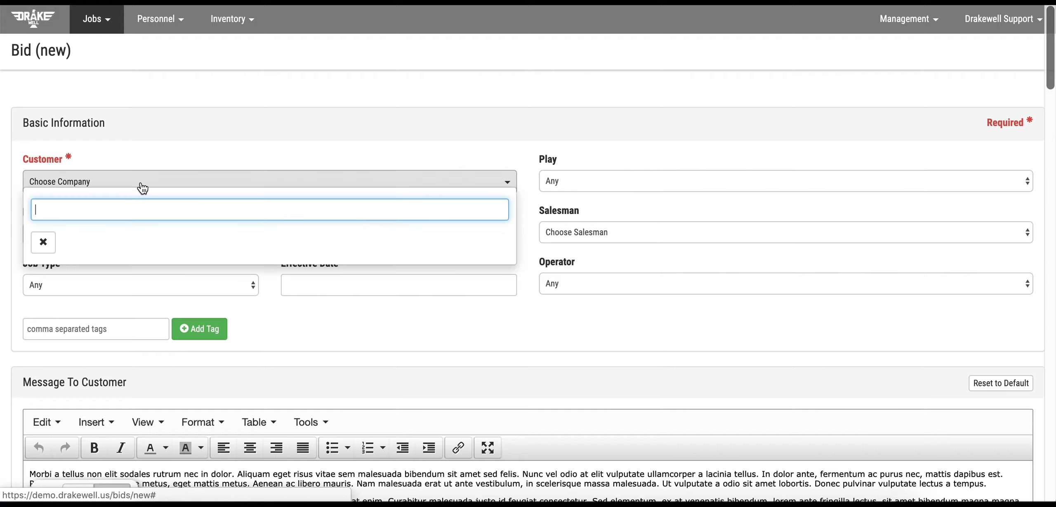
{"action": "type", "text": "te"}
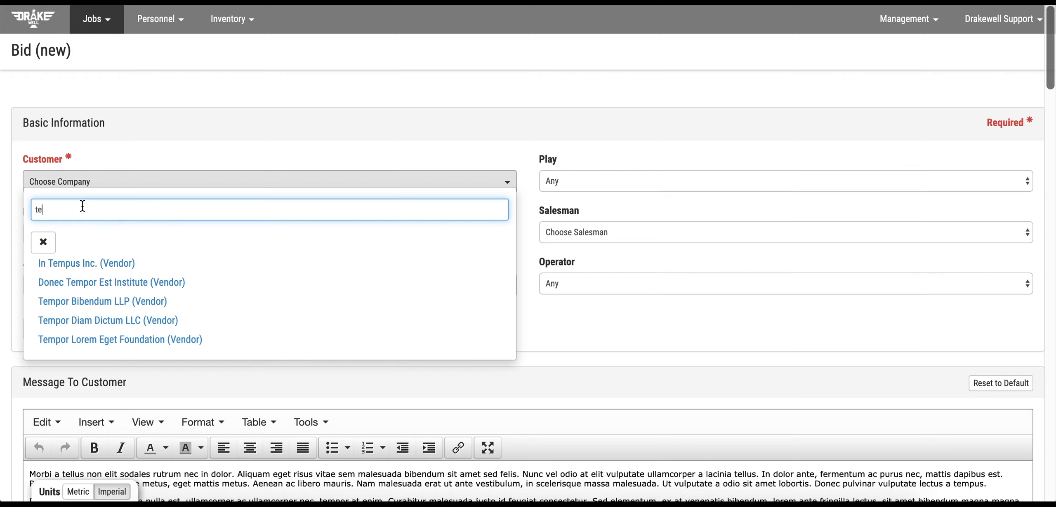
{"action": "key", "text": "BackSpace"}
{"action": "key", "text": "BackSpace"}
Set both the operator and the customer of the new bid to Duis Consulting.
{"action": "left_click", "coordinate": [730, 286]}
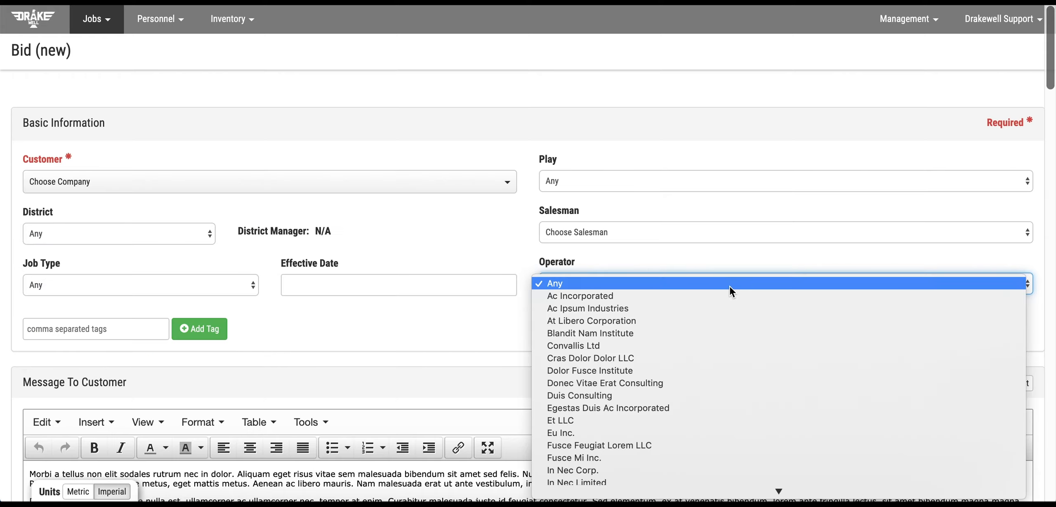
{"action": "left_click", "coordinate": [674, 396]}
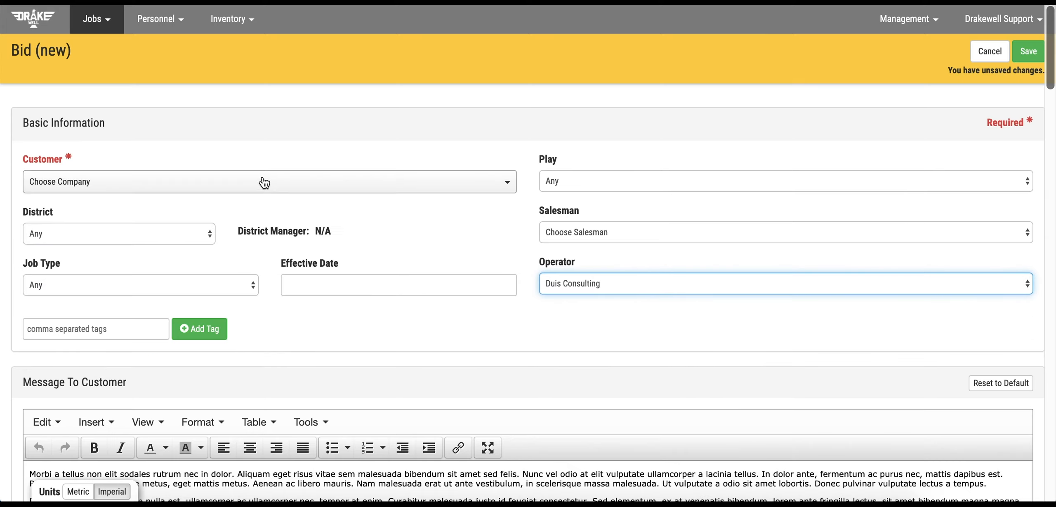
{"action": "left_click", "coordinate": [261, 182]}
{"action": "type", "text": "duis"}
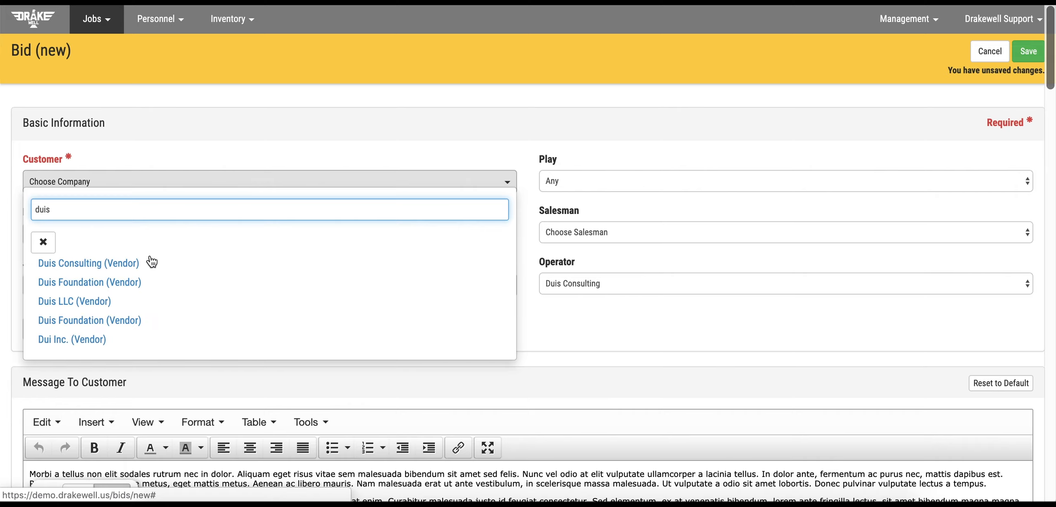
{"action": "left_click", "coordinate": [130, 268]}
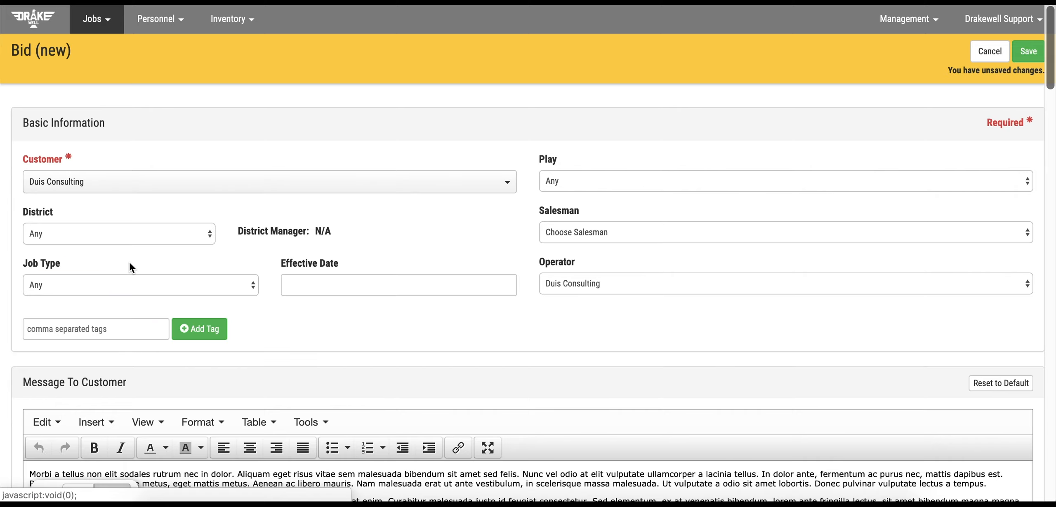
Set the bid's district to Casper and its job type to Directional Services.
{"action": "left_click", "coordinate": [168, 234]}
{"action": "left_click", "coordinate": [165, 246]}
{"action": "left_click", "coordinate": [204, 289]}
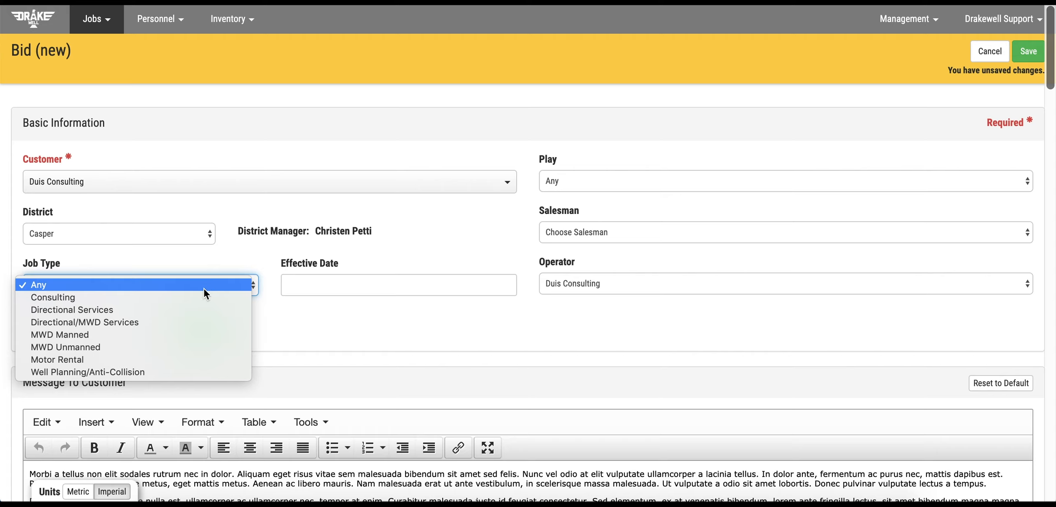
{"action": "left_click", "coordinate": [186, 311]}
Set the bid's play to Haynesville Shale and its effective date to 05/26/2019.
{"action": "left_click", "coordinate": [583, 182]}
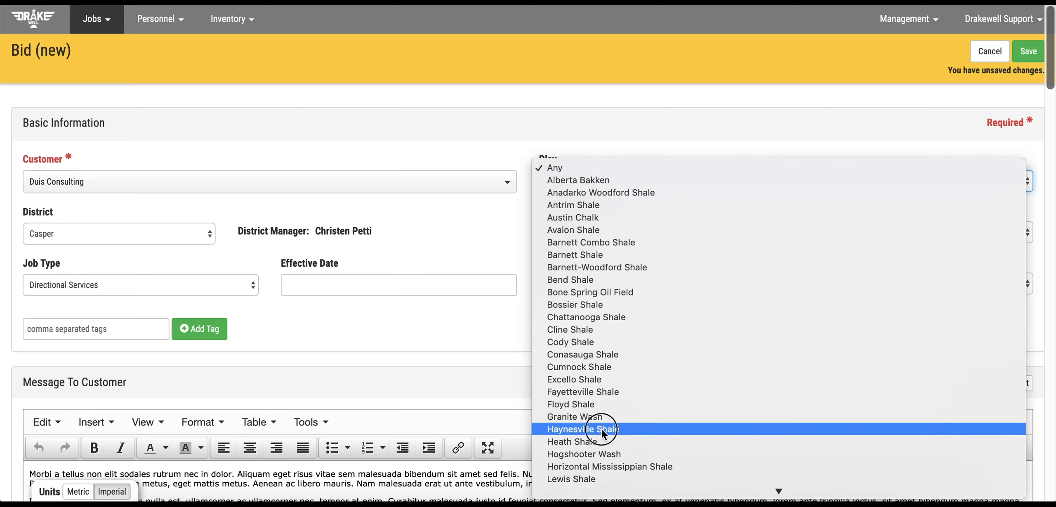
{"action": "left_click", "coordinate": [602, 429]}
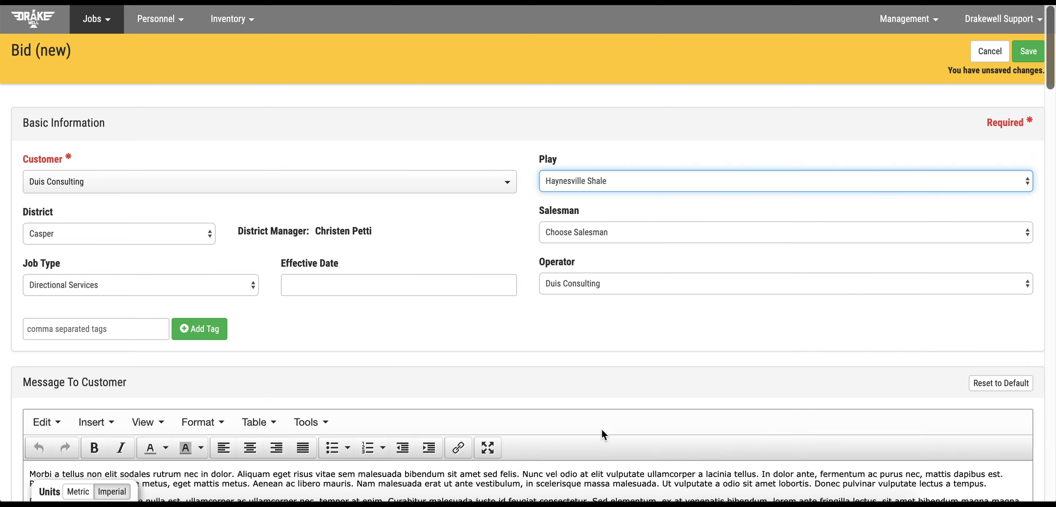
{"action": "left_click", "coordinate": [309, 286]}
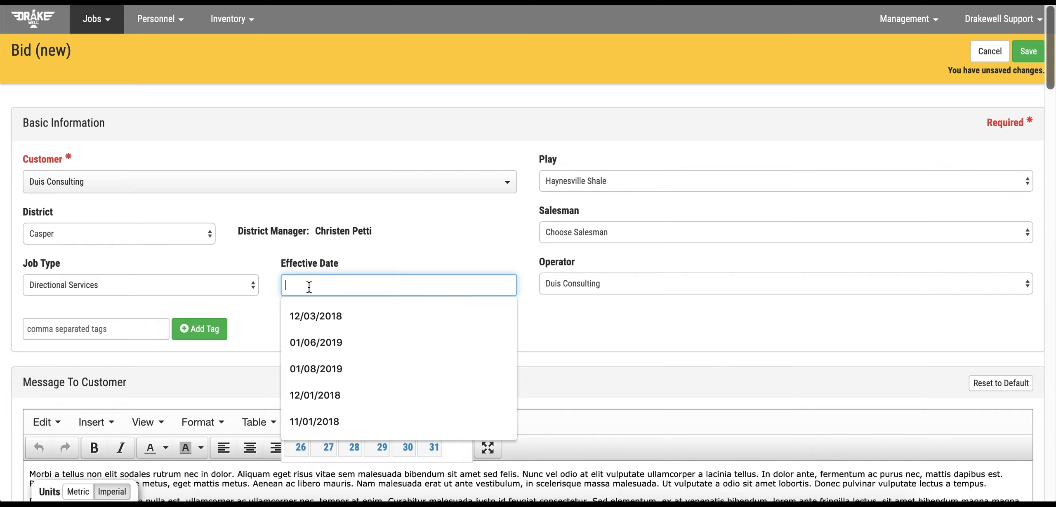
{"action": "left_click", "coordinate": [301, 447]}
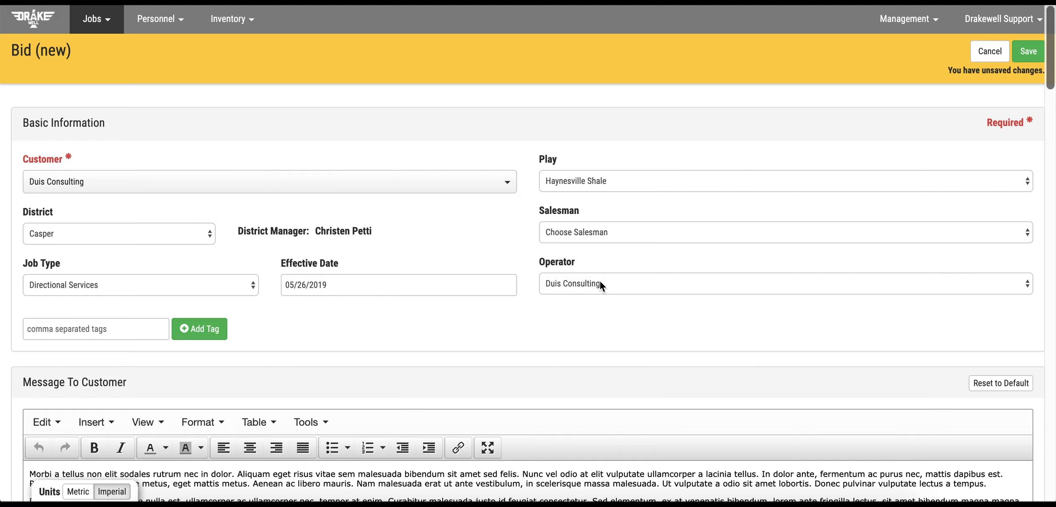
Add the tag "darkwing duck" to the bid's basic information.
{"action": "scroll", "coordinate": [600, 285], "scroll_direction": "down", "scroll_amount": 4}
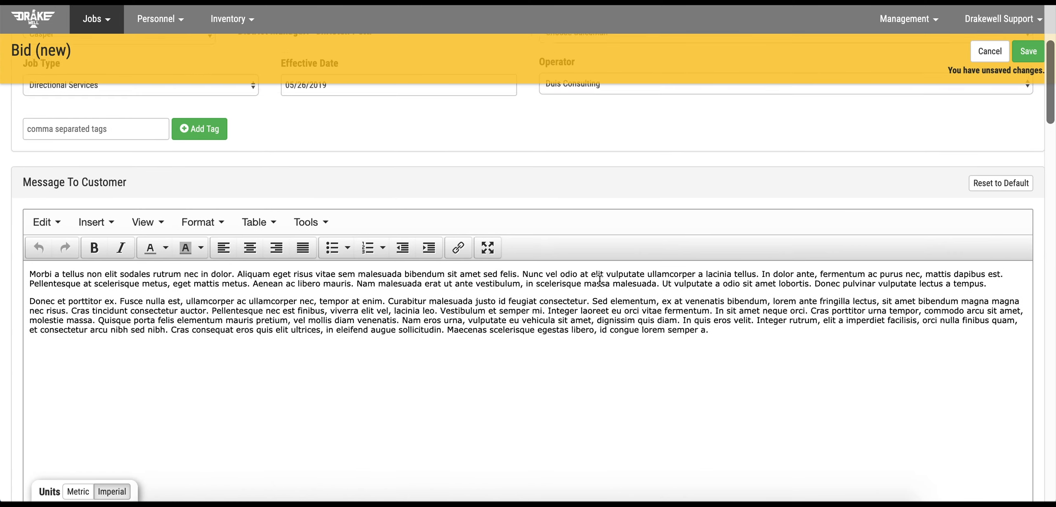
{"action": "left_click", "coordinate": [78, 178]}
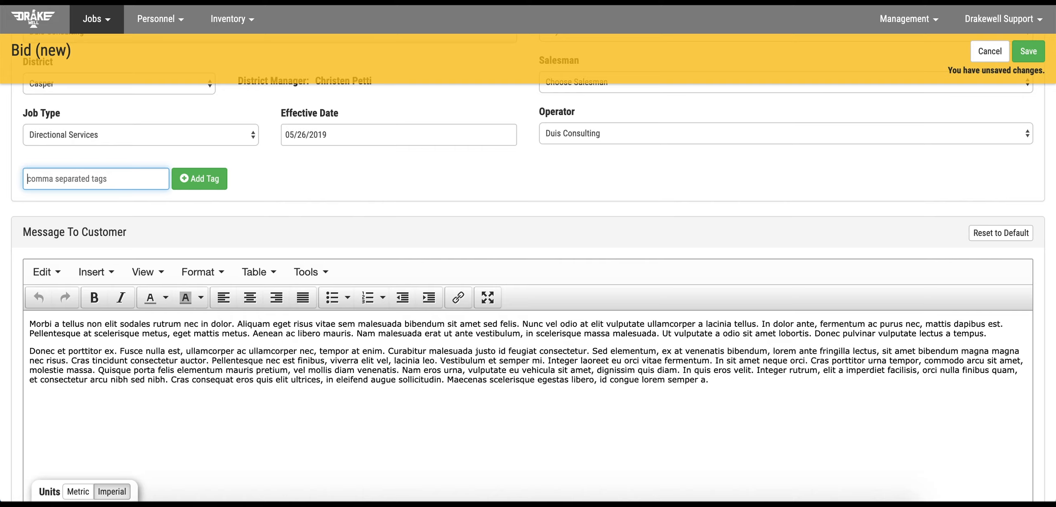
{"action": "type", "text": "darkwing duck"}
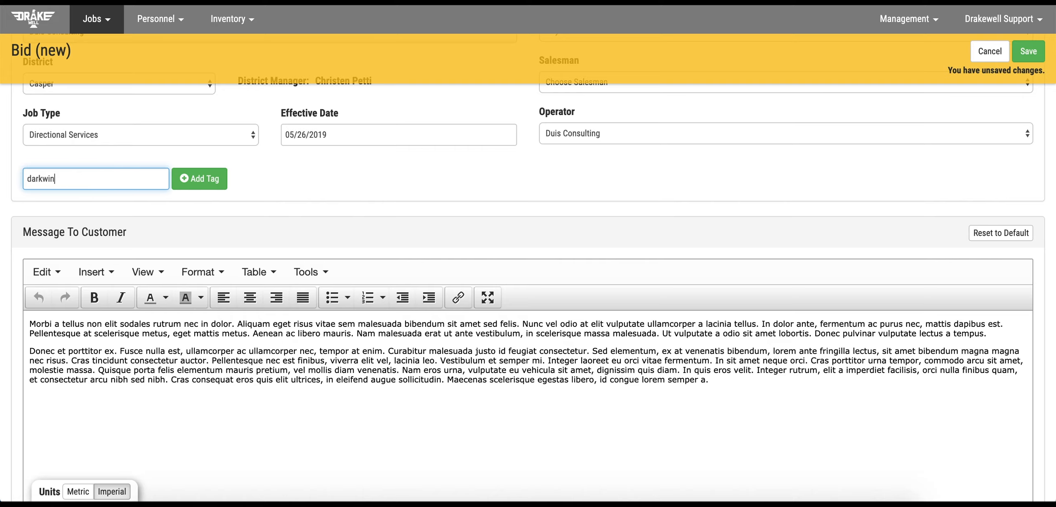
{"action": "key", "text": "Return"}
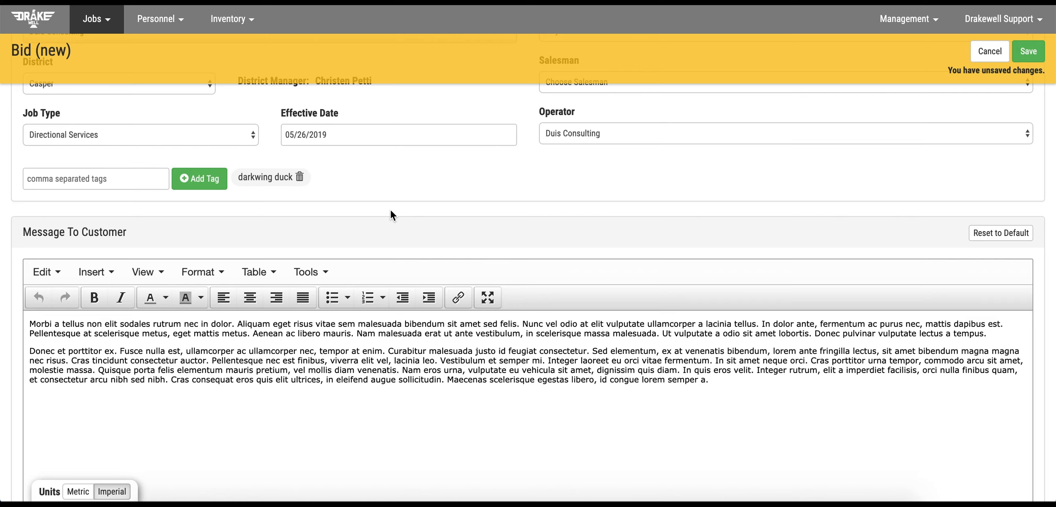
Review the default texts for the message to customer, the rate package, and the terms and conditions.
{"action": "scroll", "coordinate": [390, 210], "scroll_direction": "down", "scroll_amount": 1}
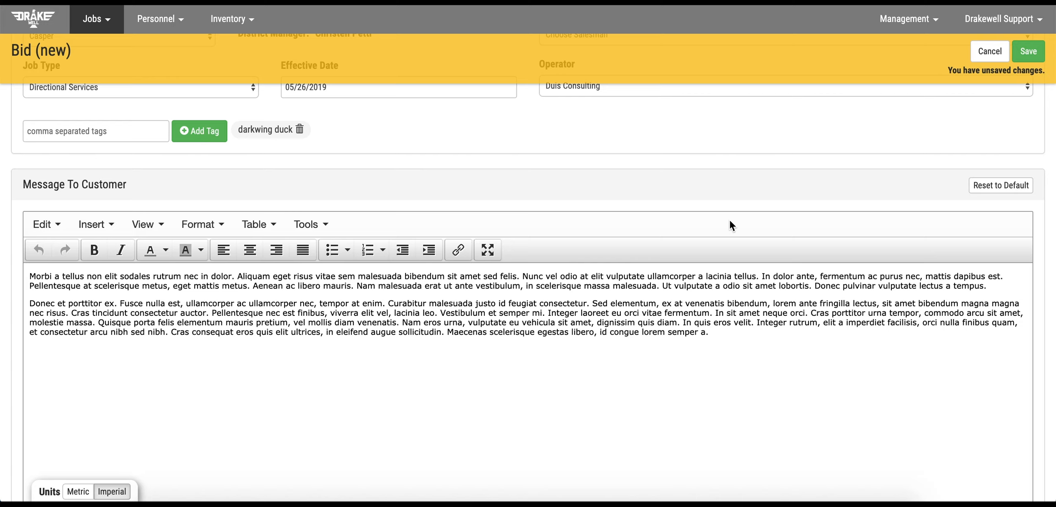
{"action": "left_click", "coordinate": [1023, 191]}
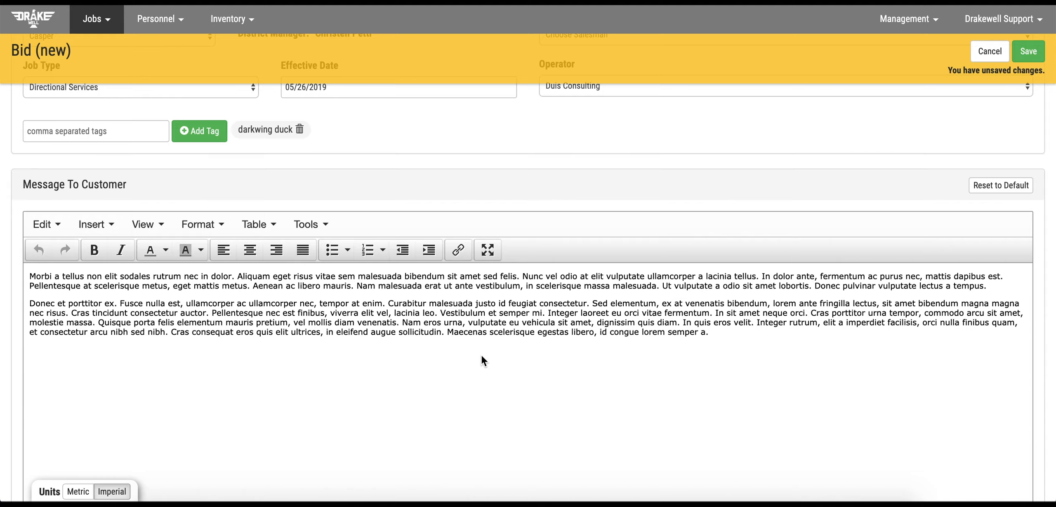
{"action": "scroll", "coordinate": [463, 396], "scroll_direction": "down", "scroll_amount": 15}
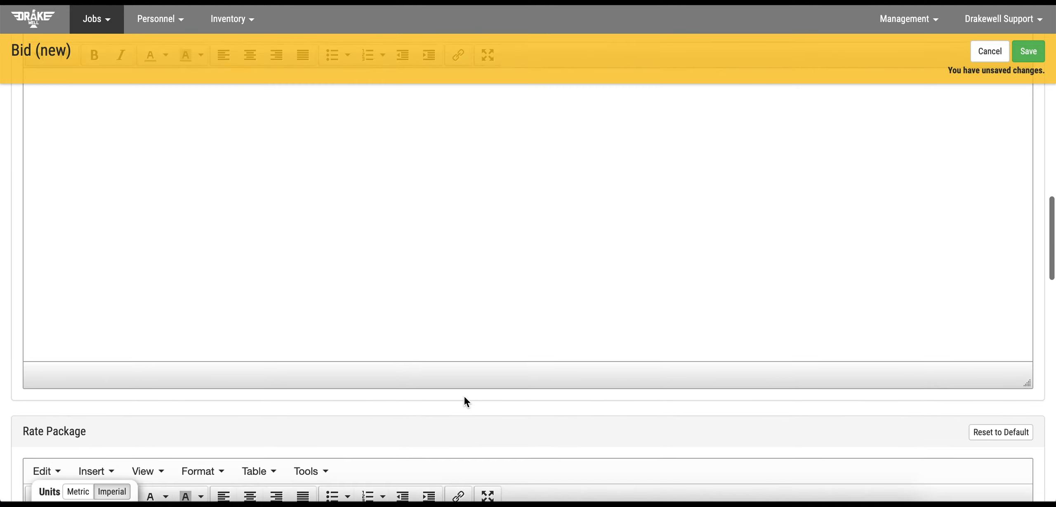
{"action": "scroll", "coordinate": [463, 396], "scroll_direction": "up", "scroll_amount": 2}
{"action": "scroll", "coordinate": [464, 396], "scroll_direction": "down", "scroll_amount": 5}
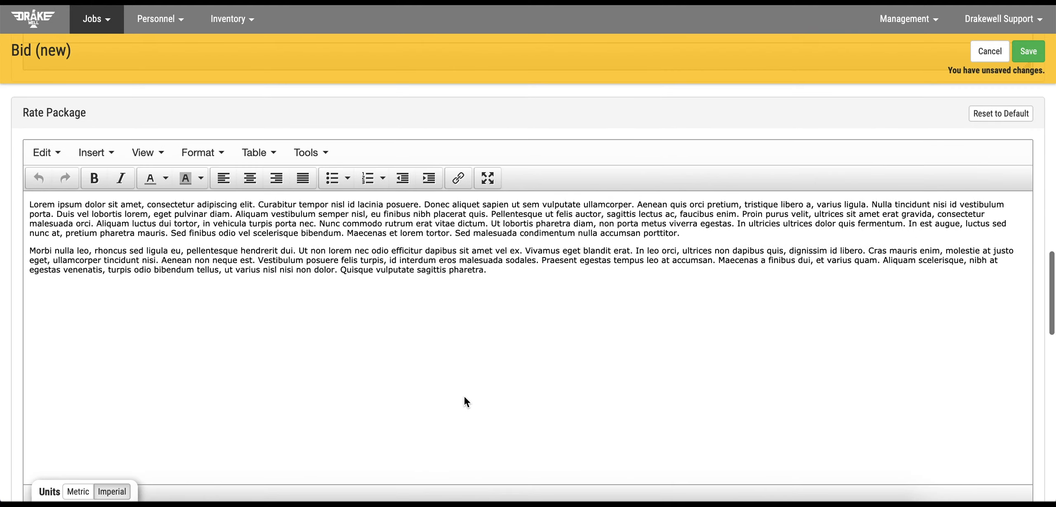
{"action": "scroll", "coordinate": [465, 398], "scroll_direction": "down", "scroll_amount": 20}
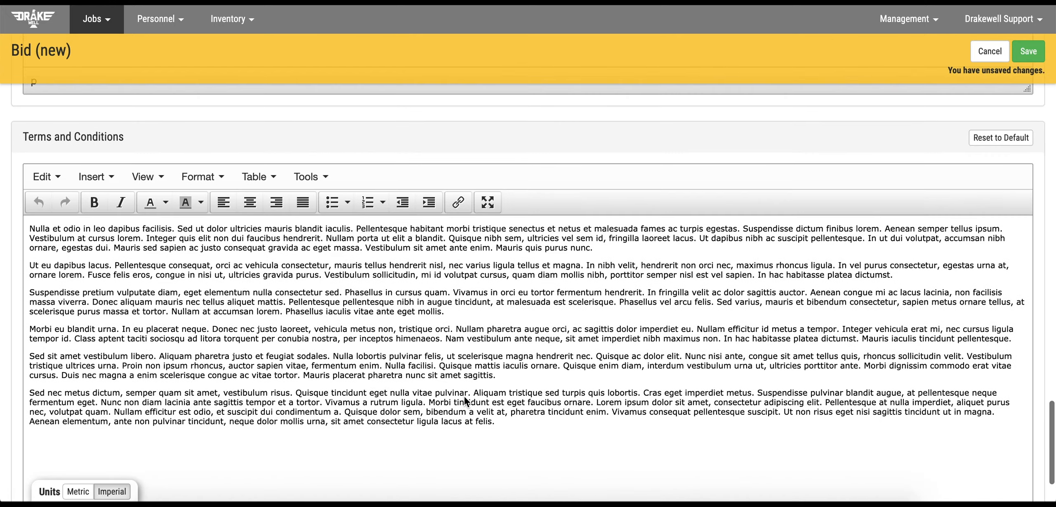
{"action": "scroll", "coordinate": [463, 396], "scroll_direction": "up", "scroll_amount": 20}
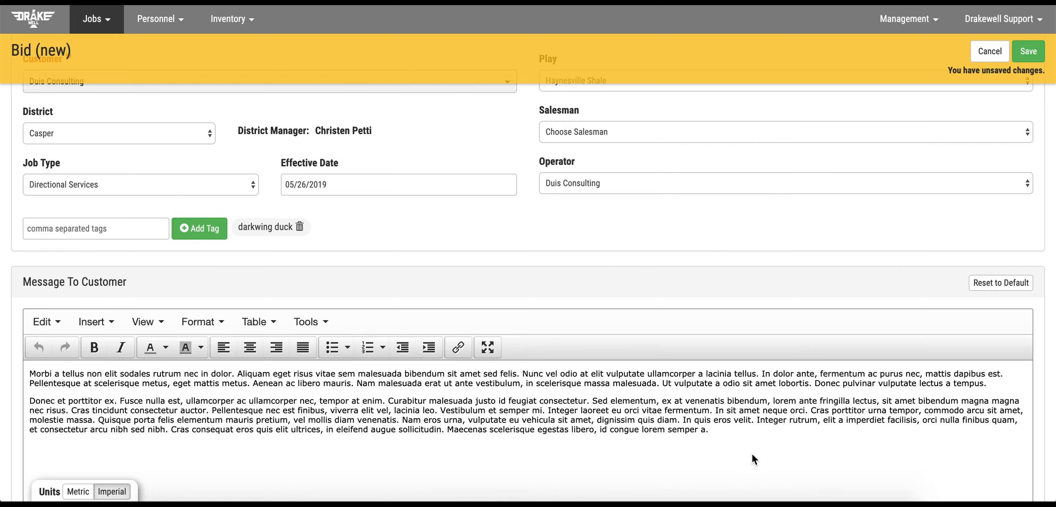
Replace the default message to the customer with "This is my message to the Customer.", making the word "Customer" bold.
{"action": "left_click", "coordinate": [748, 440]}
{"action": "left_click_drag", "start_coordinate": [38, 392], "coordinate": [4, 353]}
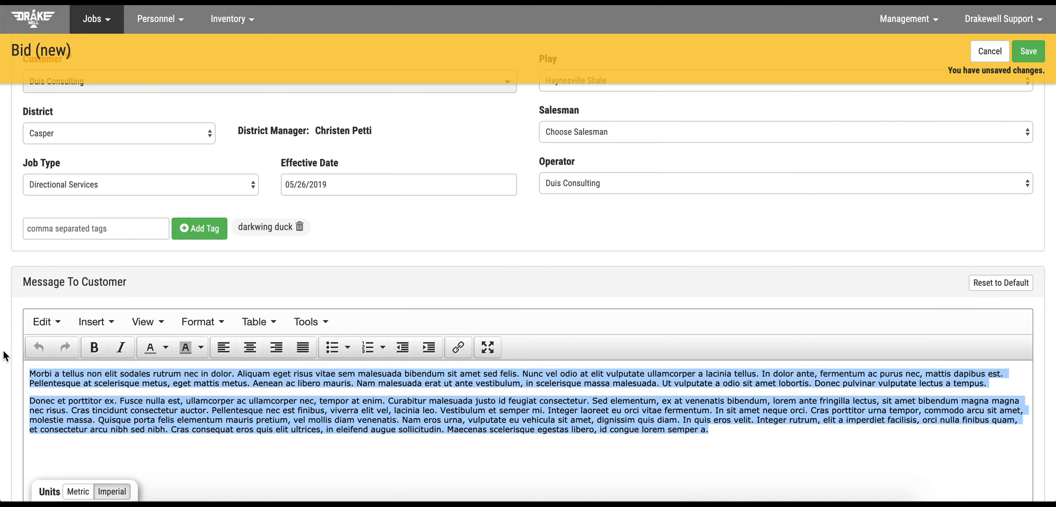
{"action": "type", "text": "This is my message "}
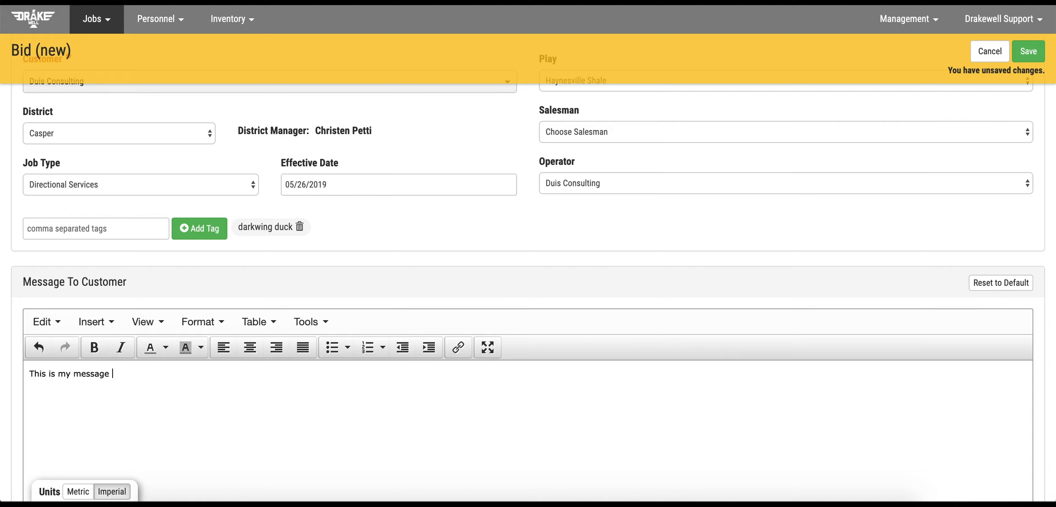
{"action": "type", "text": "to the"}
{"action": "key", "text": "ctrl+b"}
{"action": "type", "text": "Customer"}
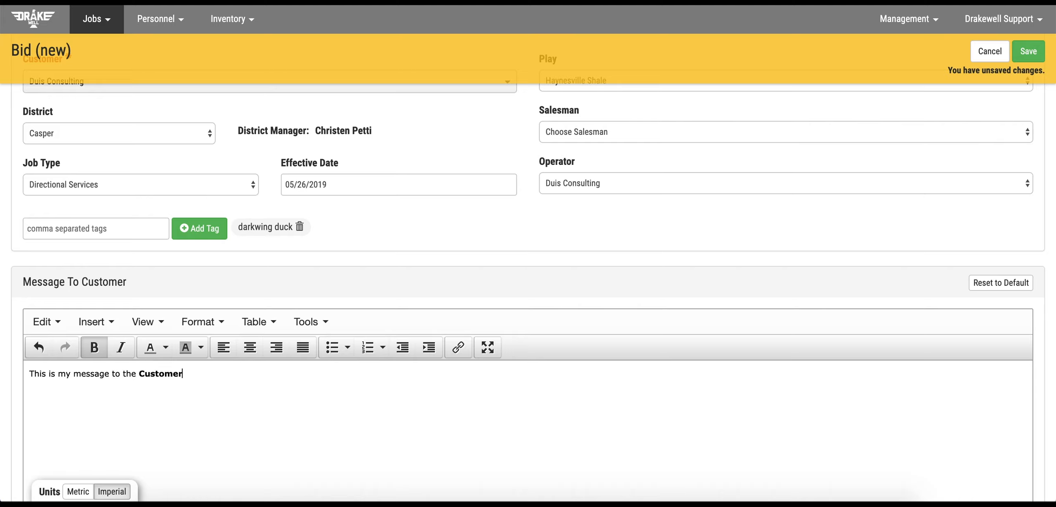
{"action": "key", "text": "ctrl+b"}
{"action": "type", "text": "."}
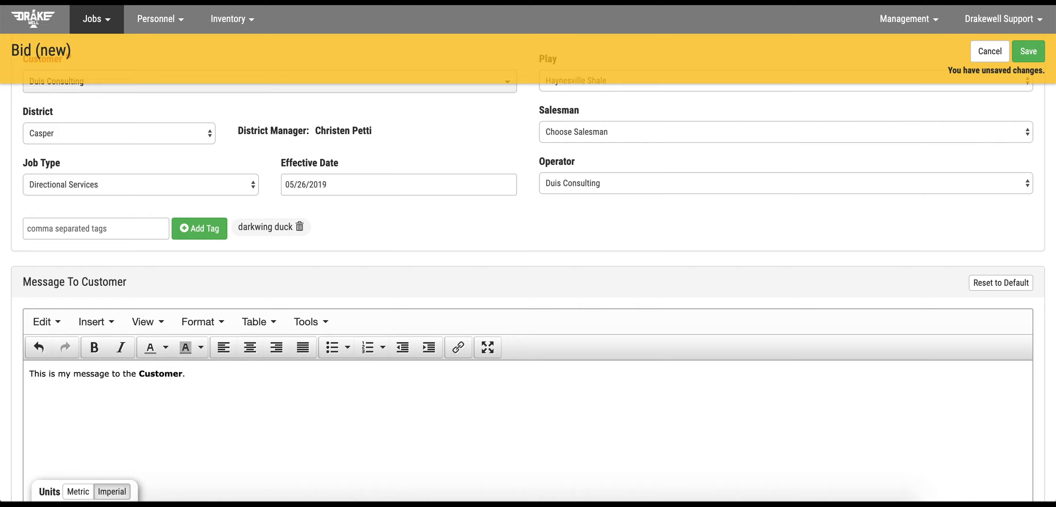
Italicize the word "message" in the customer message.
{"action": "double_click", "coordinate": [93, 374]}
{"action": "left_click", "coordinate": [126, 349]}
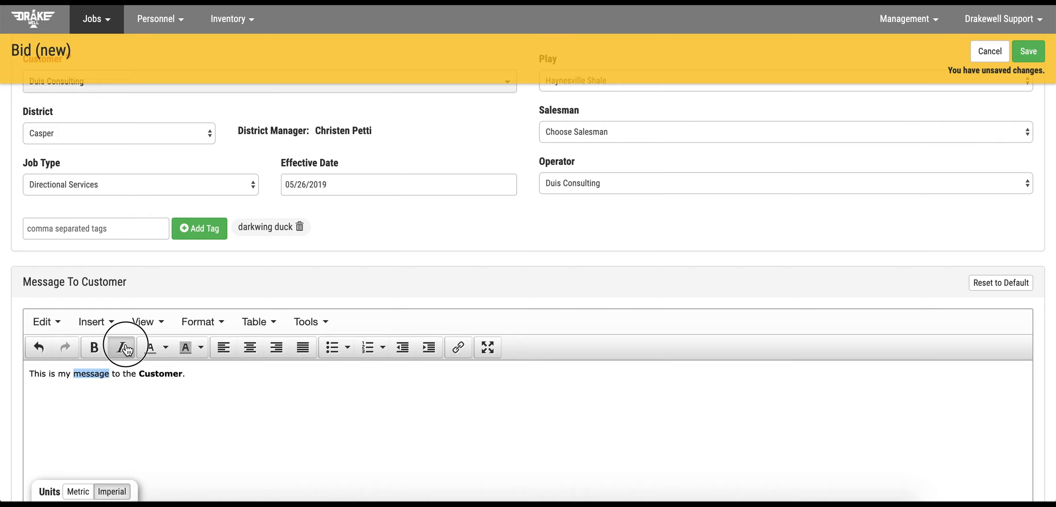
{"action": "left_click", "coordinate": [257, 376]}
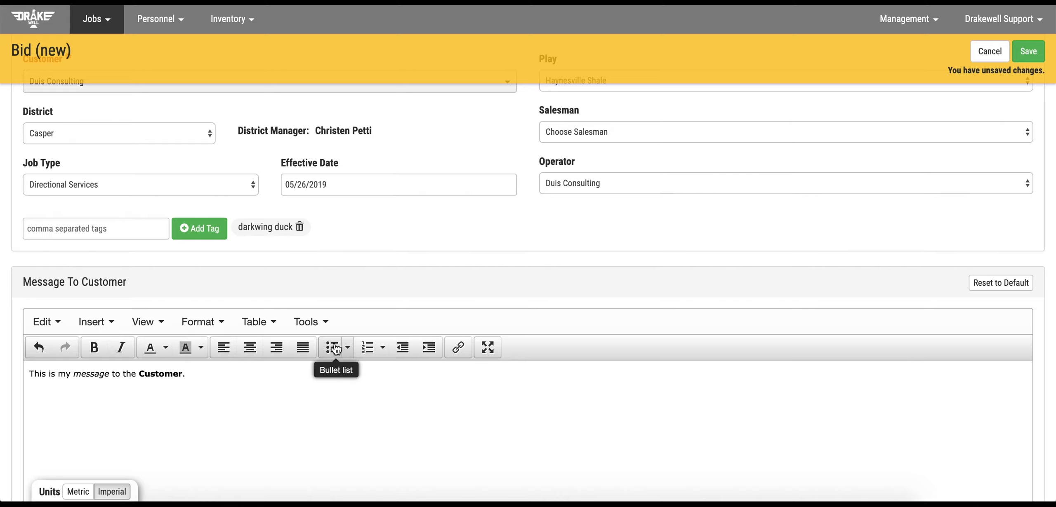
Add the billing item "Directional and MWD Services : per day" at its $9,000.00 default rate and move it to the Primary section.
{"action": "scroll", "coordinate": [249, 404], "scroll_direction": "down", "scroll_amount": 8}
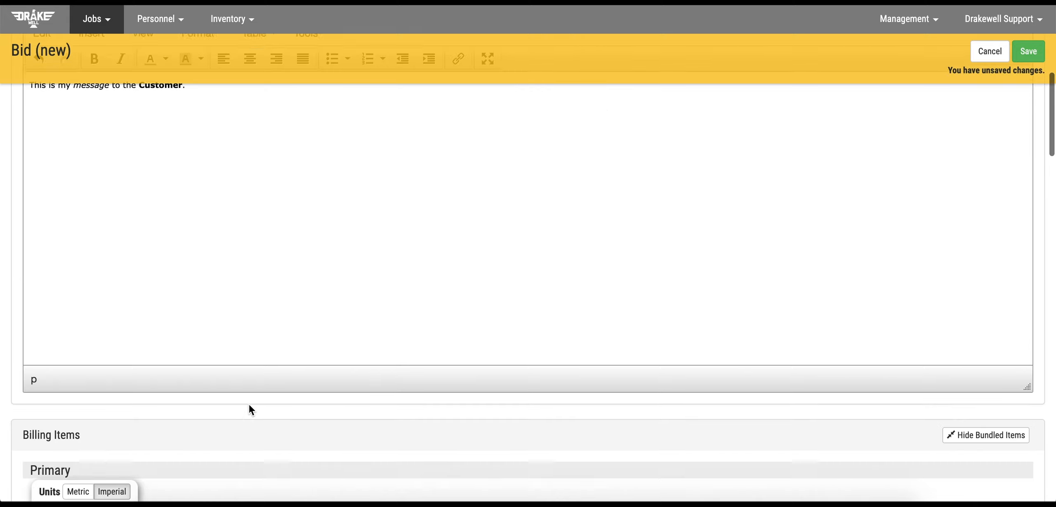
{"action": "scroll", "coordinate": [249, 404], "scroll_direction": "down", "scroll_amount": 2}
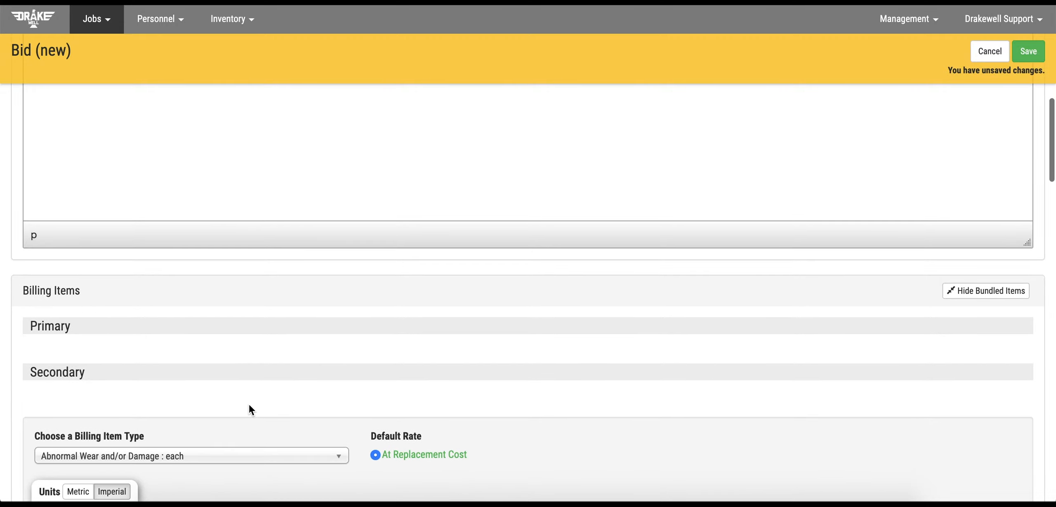
{"action": "scroll", "coordinate": [627, 286], "scroll_direction": "down", "scroll_amount": 4}
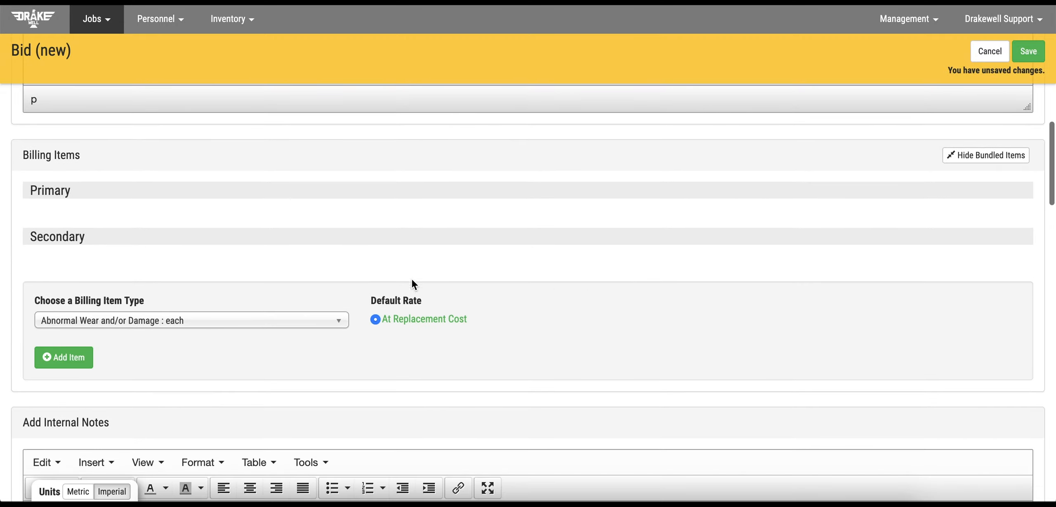
{"action": "left_click", "coordinate": [133, 323]}
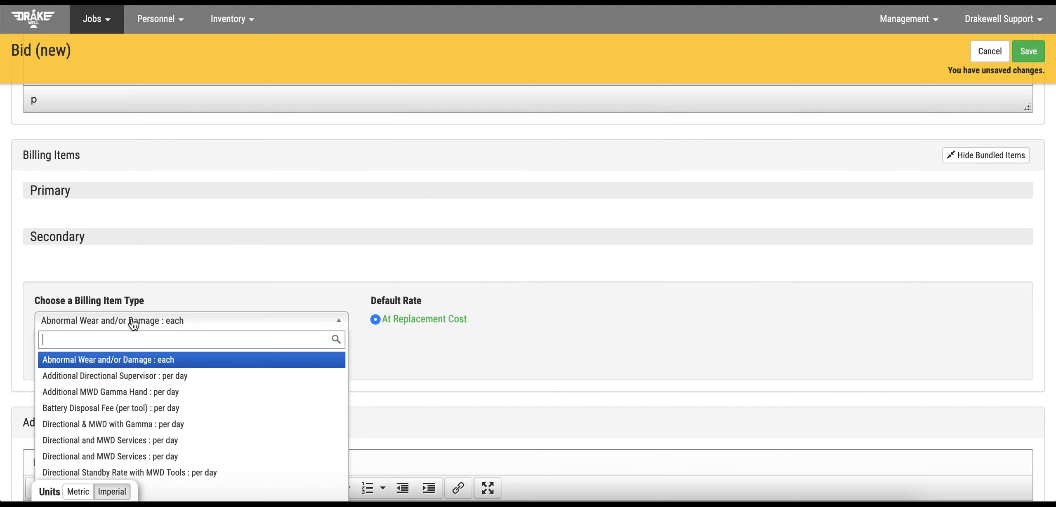
{"action": "left_click", "coordinate": [184, 445]}
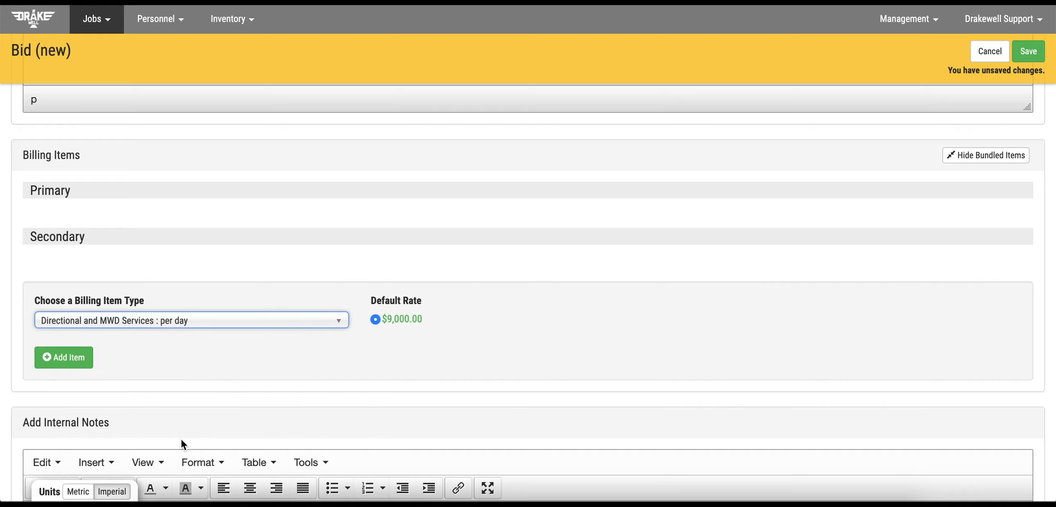
{"action": "left_click", "coordinate": [79, 365]}
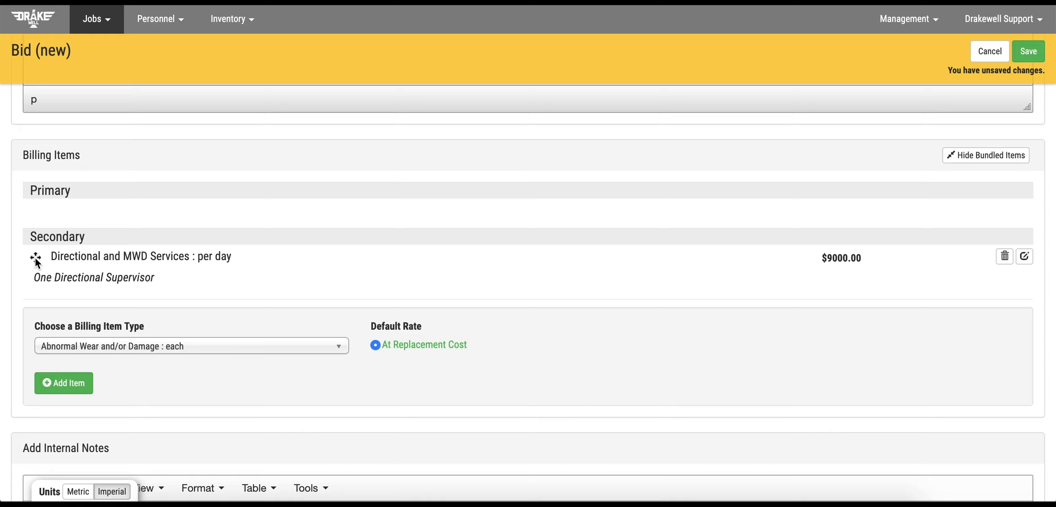
{"action": "left_click_drag", "start_coordinate": [36, 261], "coordinate": [39, 212]}
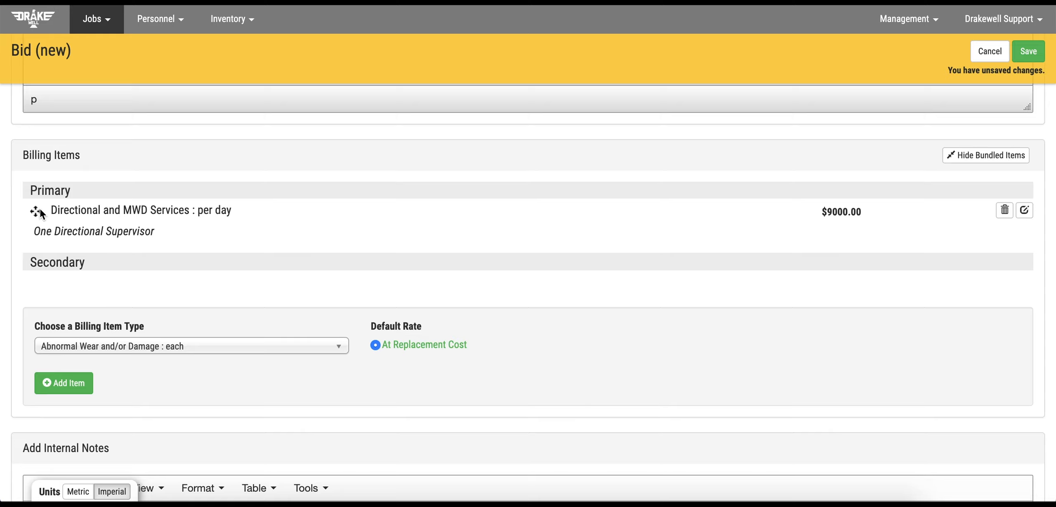
Add the billing item "Directional Standby Rate with MWD Tools : per day" and place it in Primary below Directional and MWD Services.
{"action": "left_click", "coordinate": [106, 349]}
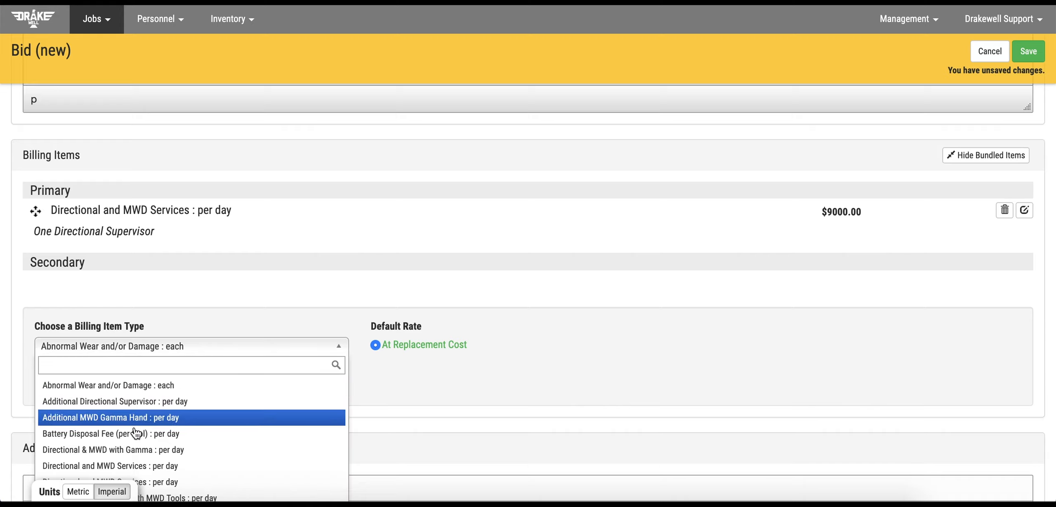
{"action": "scroll", "coordinate": [136, 433], "scroll_direction": "down", "scroll_amount": 3}
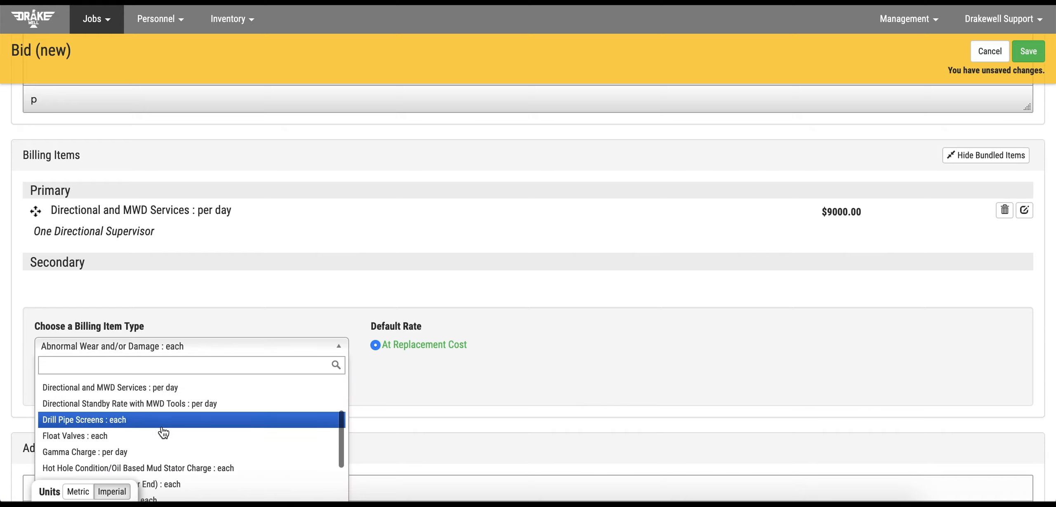
{"action": "scroll", "coordinate": [163, 432], "scroll_direction": "up", "scroll_amount": 3}
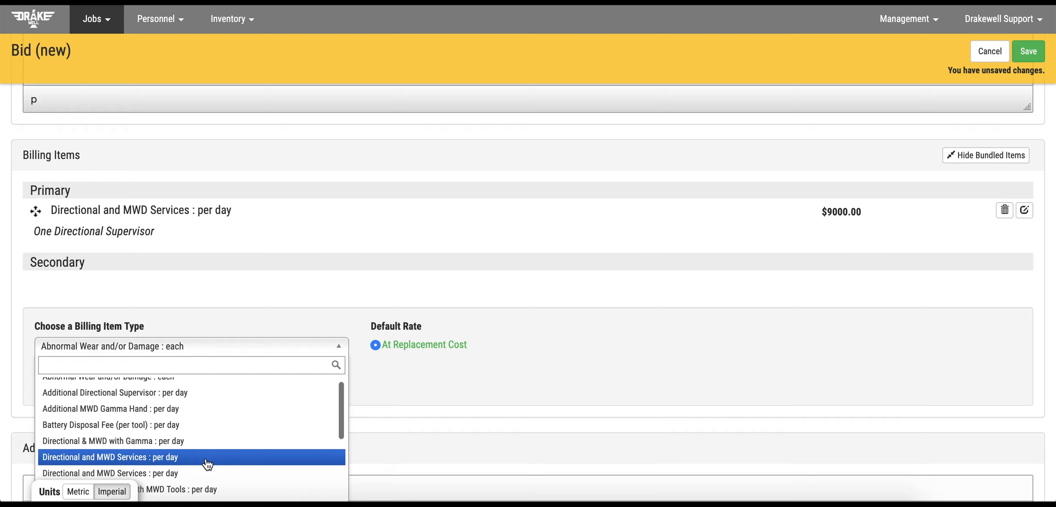
{"action": "scroll", "coordinate": [207, 464], "scroll_direction": "down", "scroll_amount": 2}
{"action": "type", "text": "stan"}
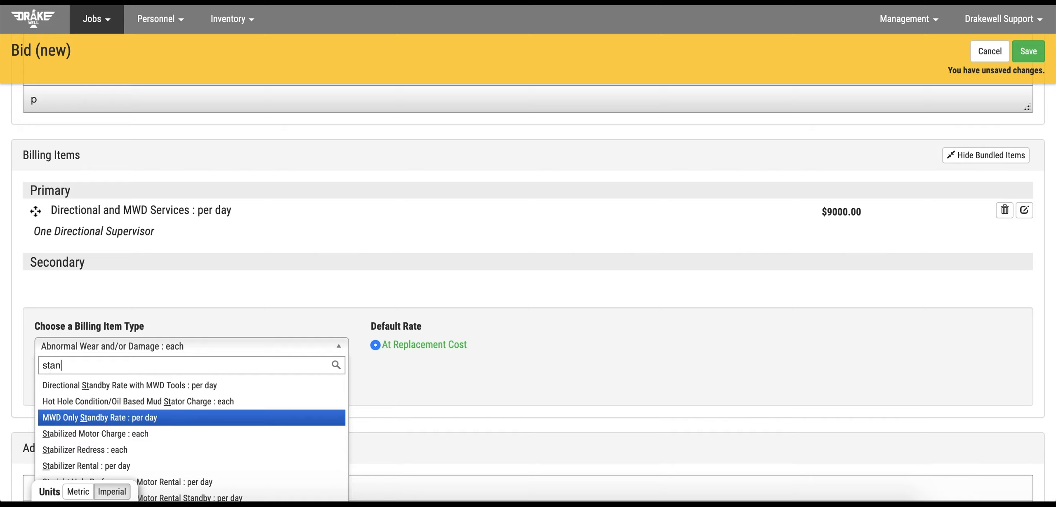
{"action": "type", "text": "db"}
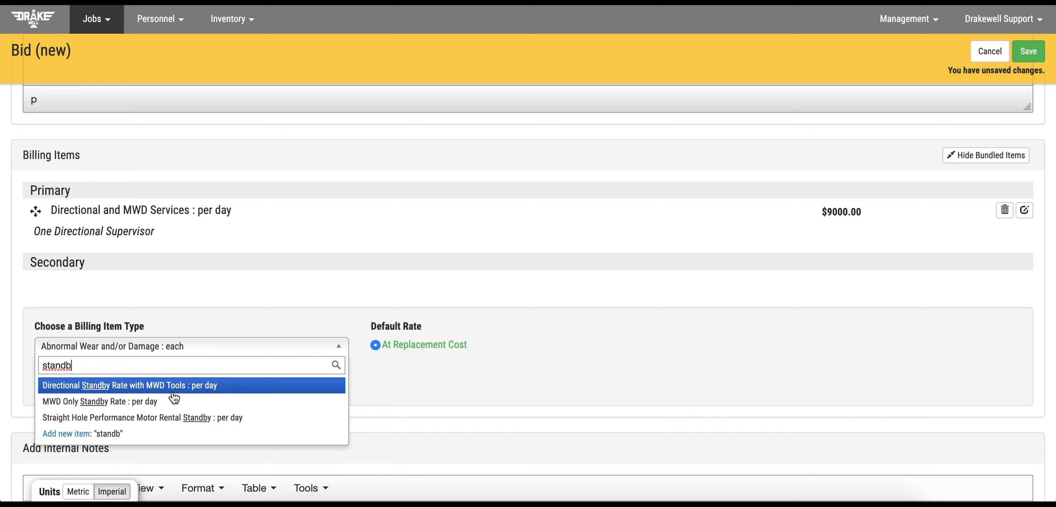
{"action": "key", "text": "Return"}
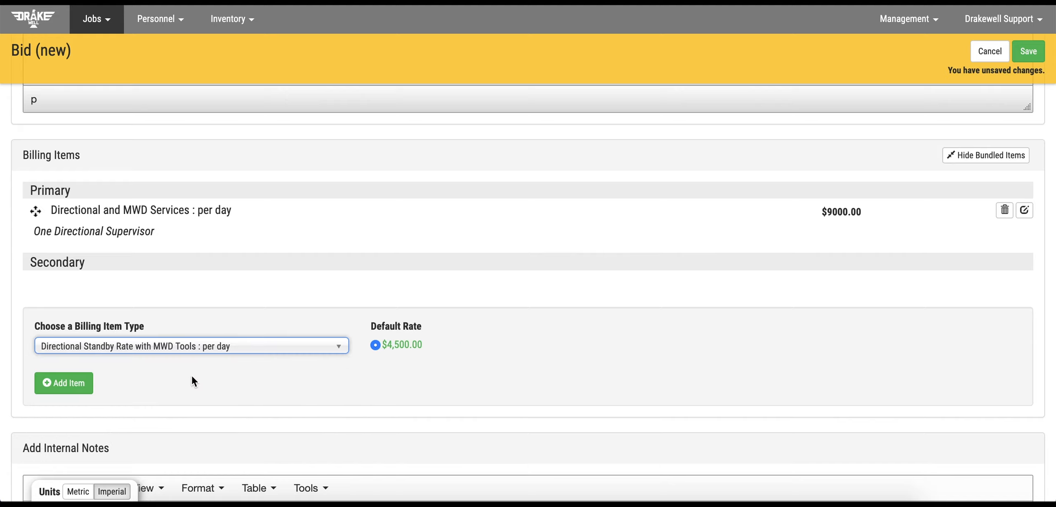
{"action": "left_click", "coordinate": [64, 383]}
{"action": "left_click_drag", "start_coordinate": [35, 284], "coordinate": [83, 266]}
Add the billing item "Additional MWD Gamma Hand : per day" to the Secondary section at its default rate.
{"action": "left_click", "coordinate": [109, 372]}
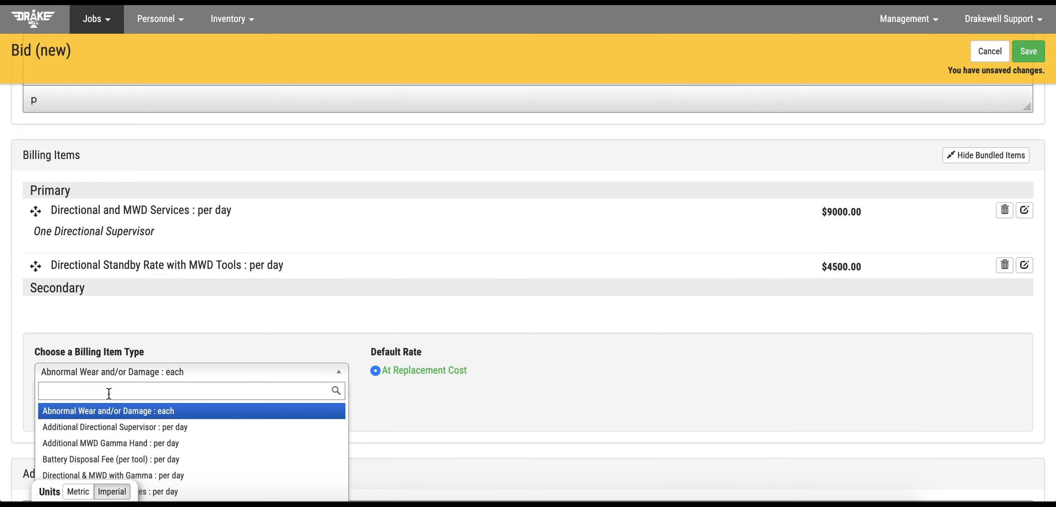
{"action": "left_click", "coordinate": [148, 449]}
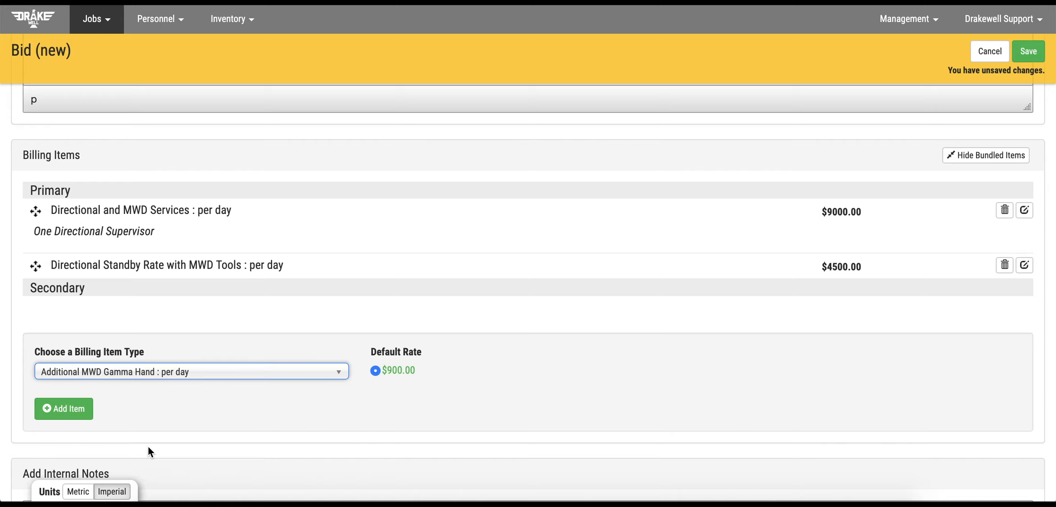
{"action": "left_click", "coordinate": [54, 409]}
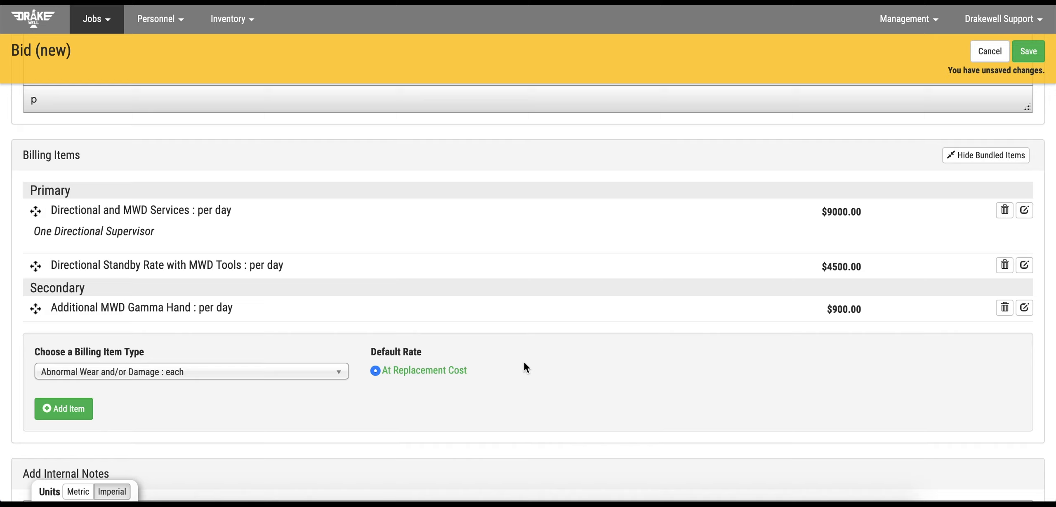
Add the billing item "Stabilized Motor Charge : each" to the Secondary section at its default rate.
{"action": "left_click", "coordinate": [307, 374]}
{"action": "scroll", "coordinate": [313, 433], "scroll_direction": "down", "scroll_amount": 5}
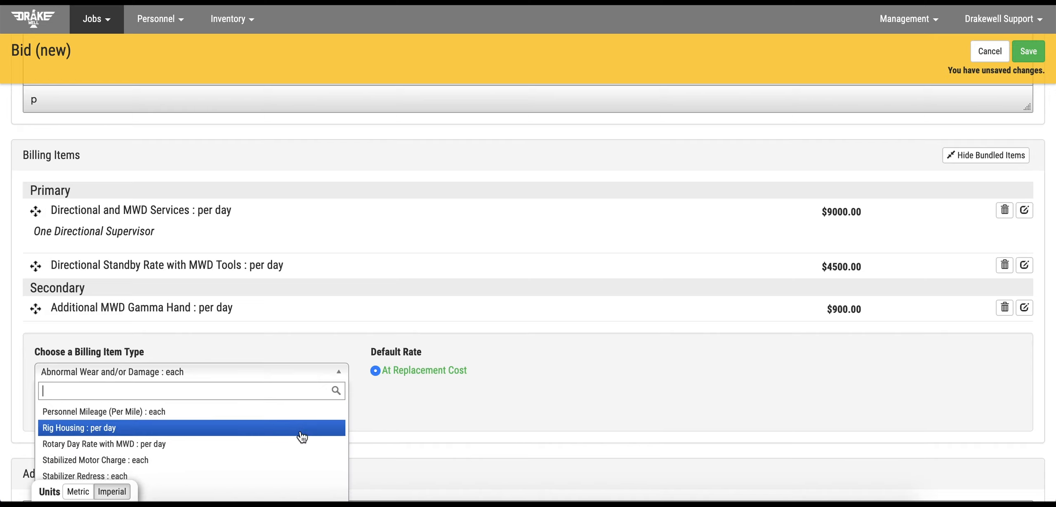
{"action": "left_click", "coordinate": [259, 460]}
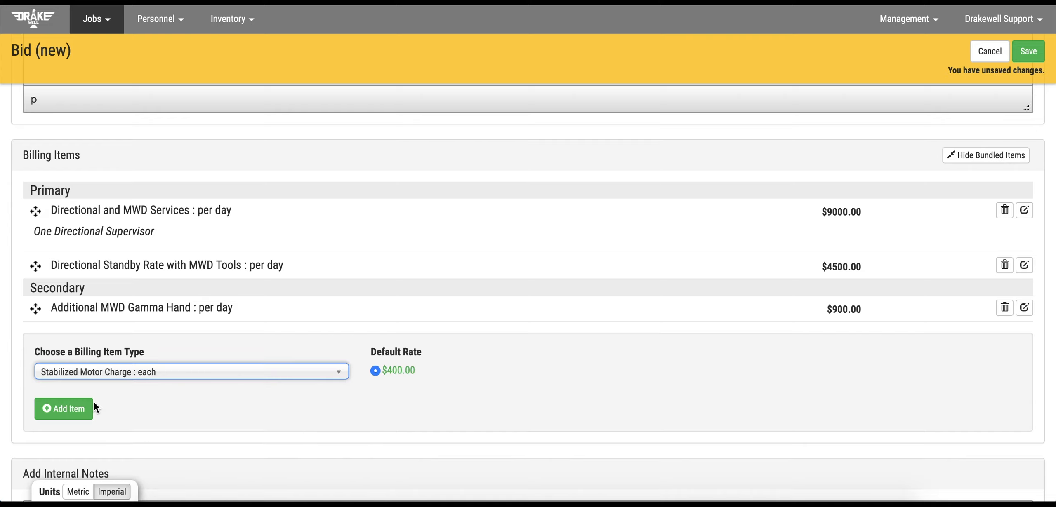
{"action": "left_click", "coordinate": [70, 414]}
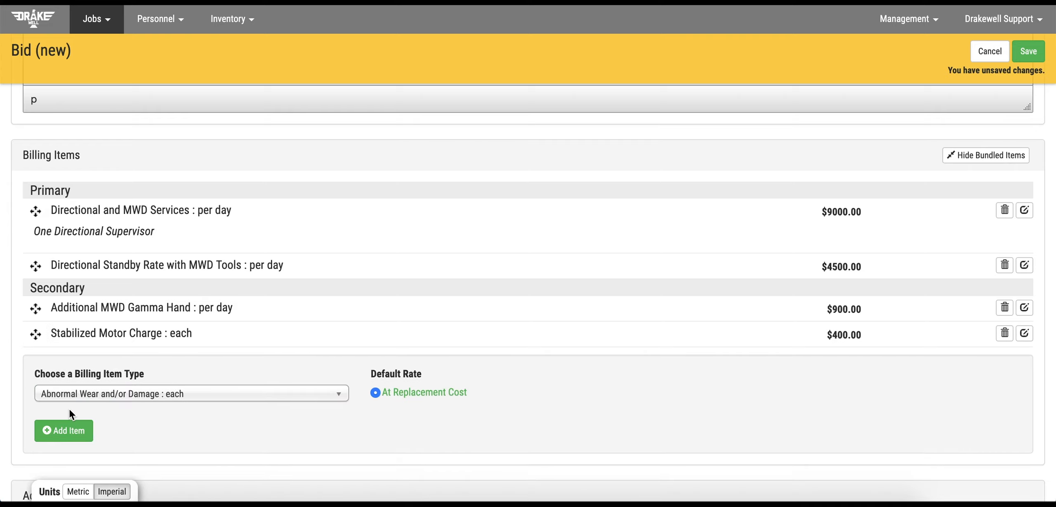
Set the rate of the Stabilized Motor Charge item to 500 and save the item.
{"action": "left_click", "coordinate": [1025, 335]}
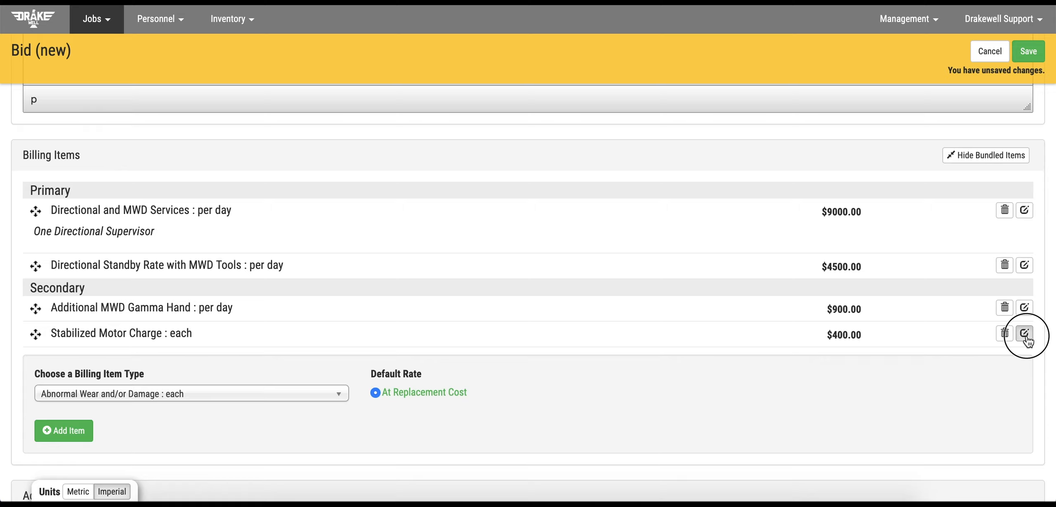
{"action": "double_click", "coordinate": [619, 359]}
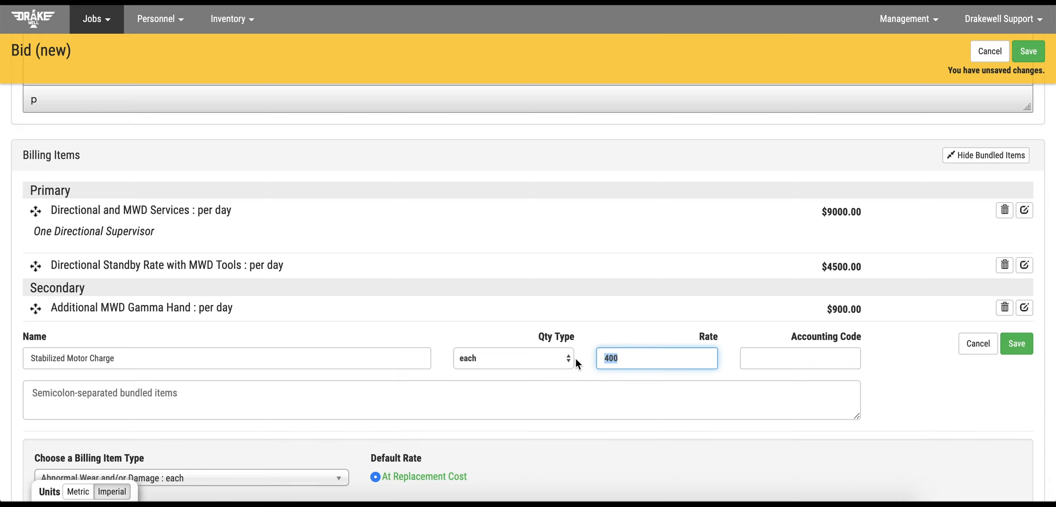
{"action": "type", "text": "500"}
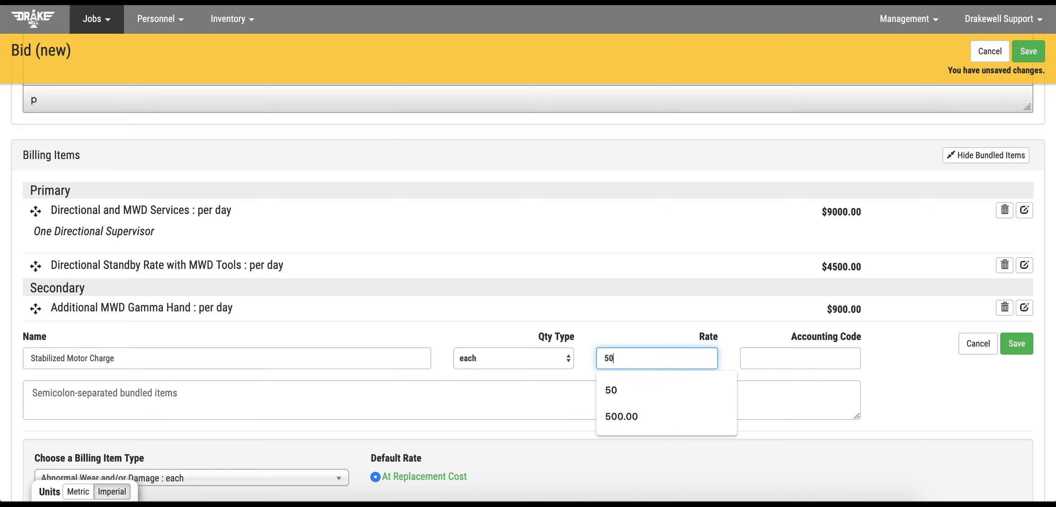
{"action": "left_click", "coordinate": [414, 397]}
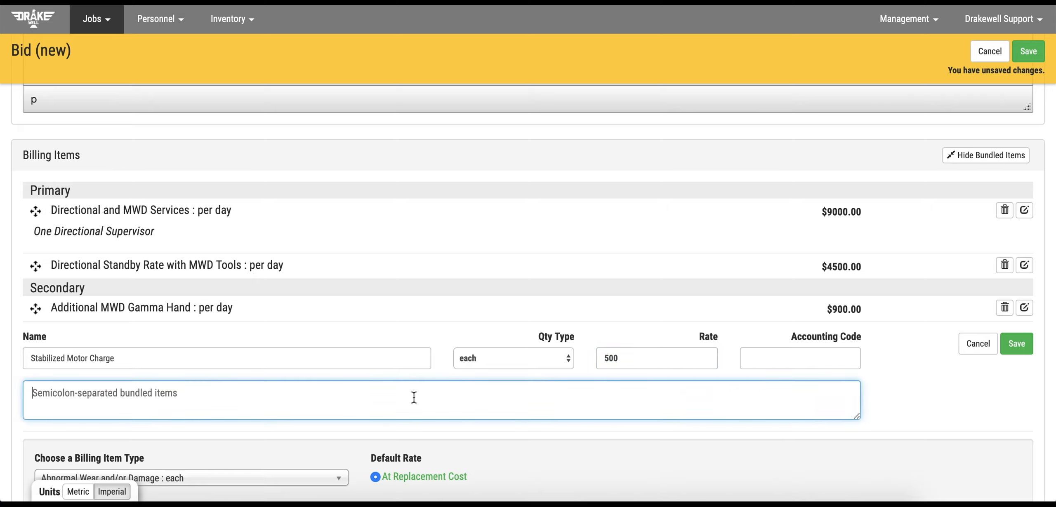
{"action": "left_click", "coordinate": [1017, 346]}
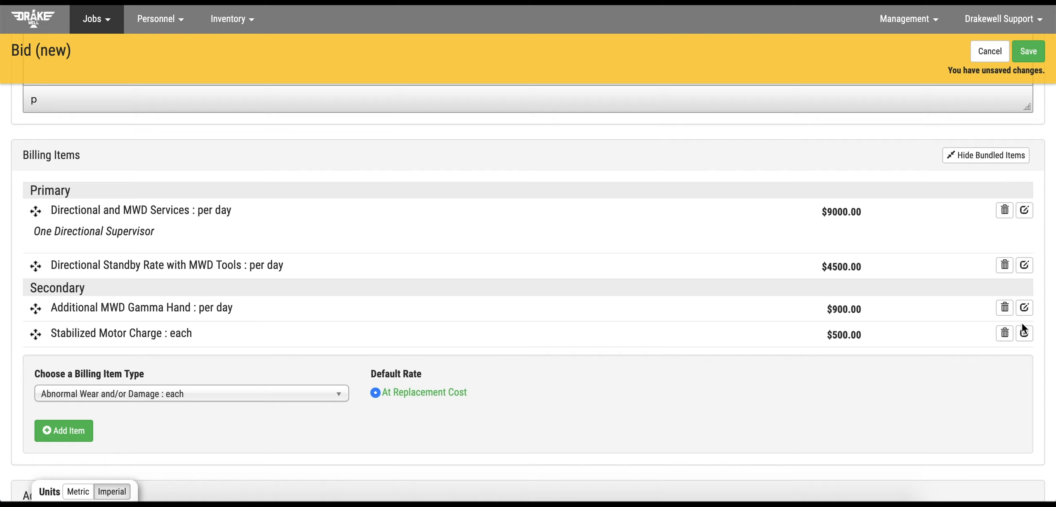
Append "2 MWD Field Hands", "Gamma Logging" and "DNI", separated by semicolons, to the bundled items of Directional and MWD Services.
{"action": "left_click", "coordinate": [1024, 211]}
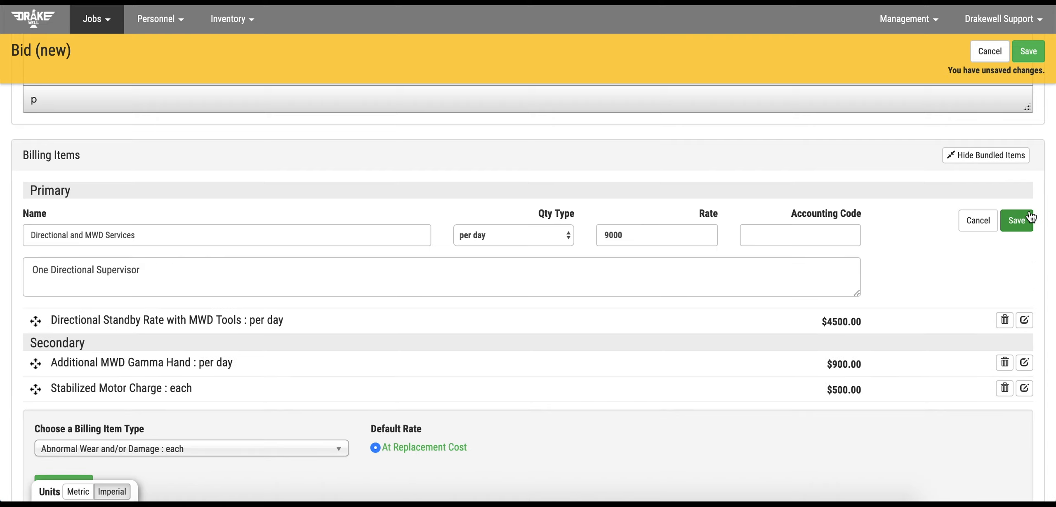
{"action": "left_click", "coordinate": [158, 269]}
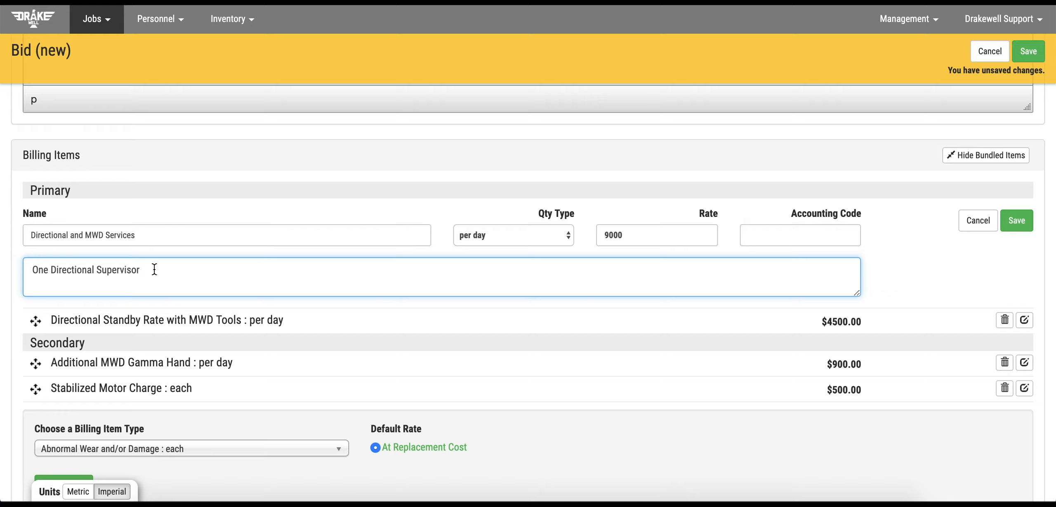
{"action": "type", "text": "; 2 MWD Field Hands;"}
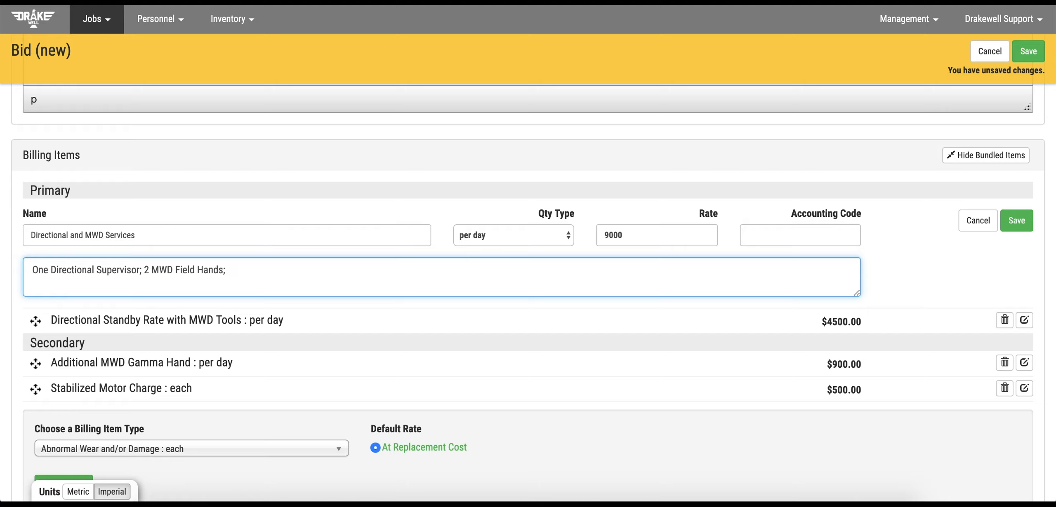
{"action": "type", "text": "Gamma Logging; DNI"}
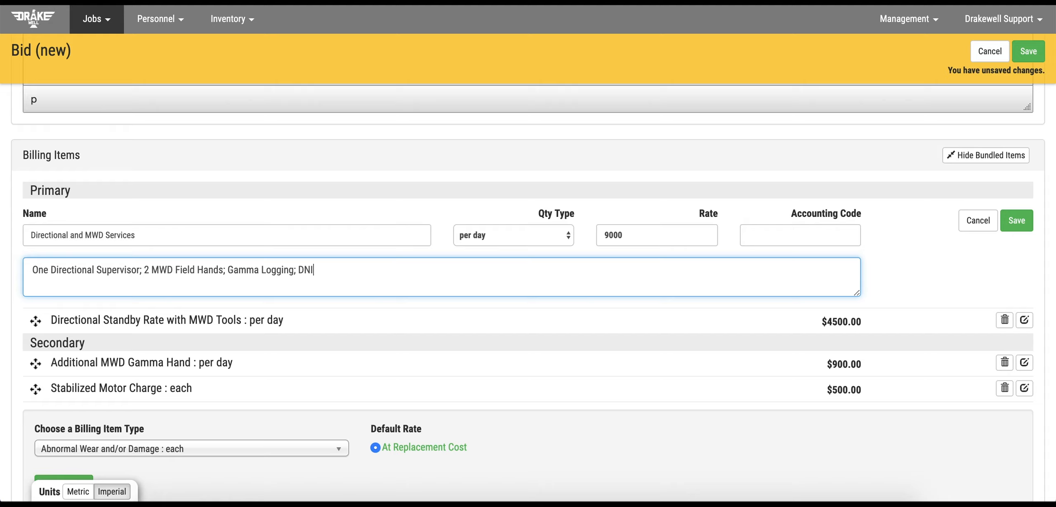
Set the rate of Directional and MWD Services to 9200 and its accounting code to 123456, and save the item.
{"action": "double_click", "coordinate": [638, 237]}
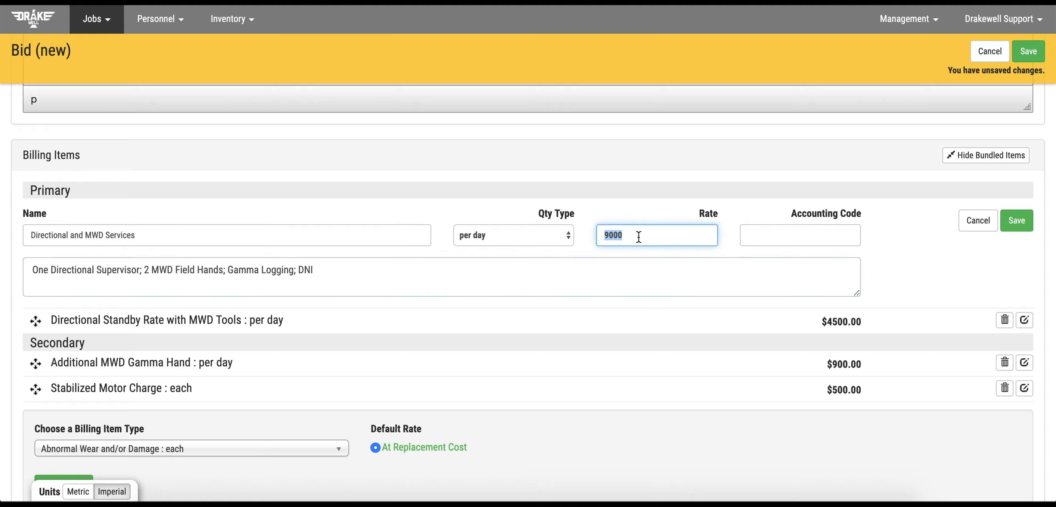
{"action": "type", "text": "9200"}
{"action": "left_click", "coordinate": [787, 236]}
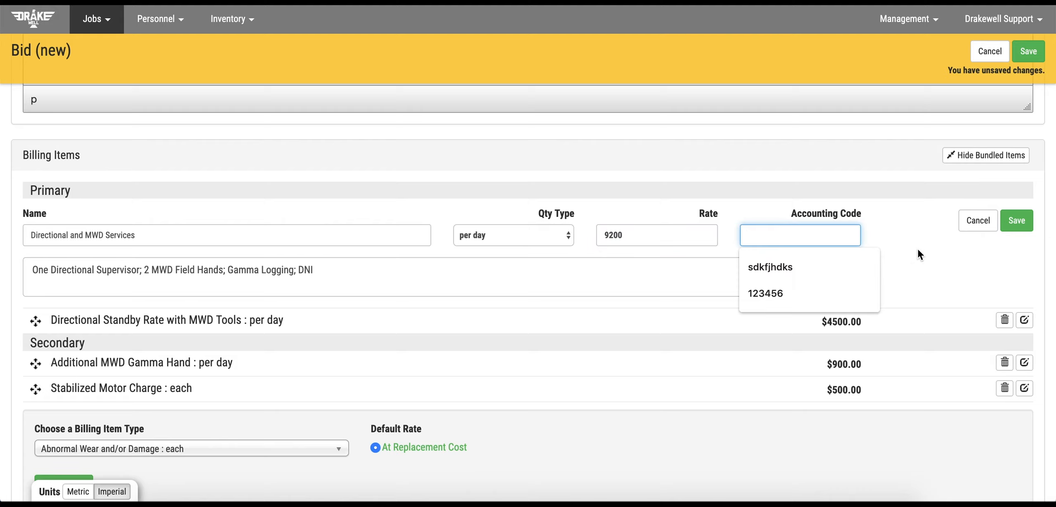
{"action": "type", "text": "123456"}
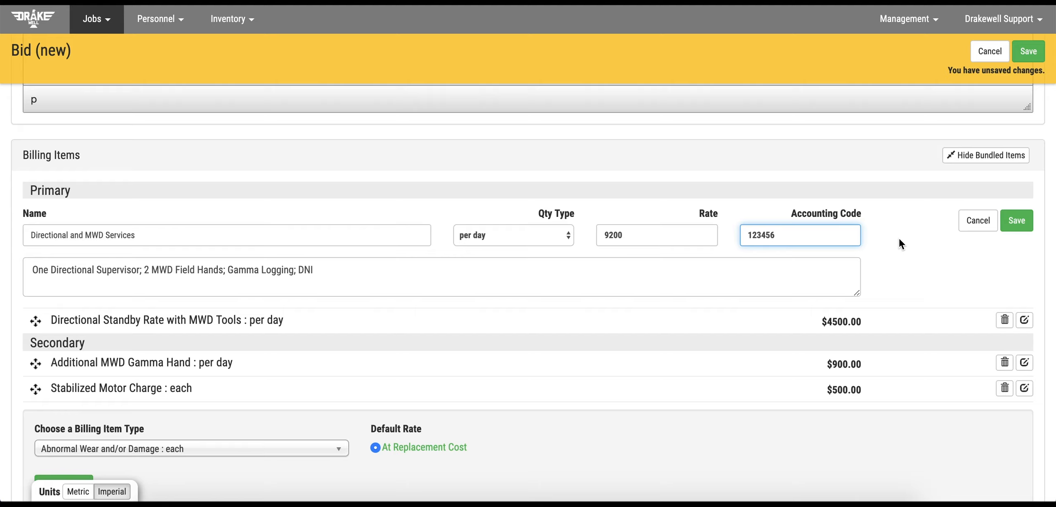
{"action": "left_click", "coordinate": [1024, 224]}
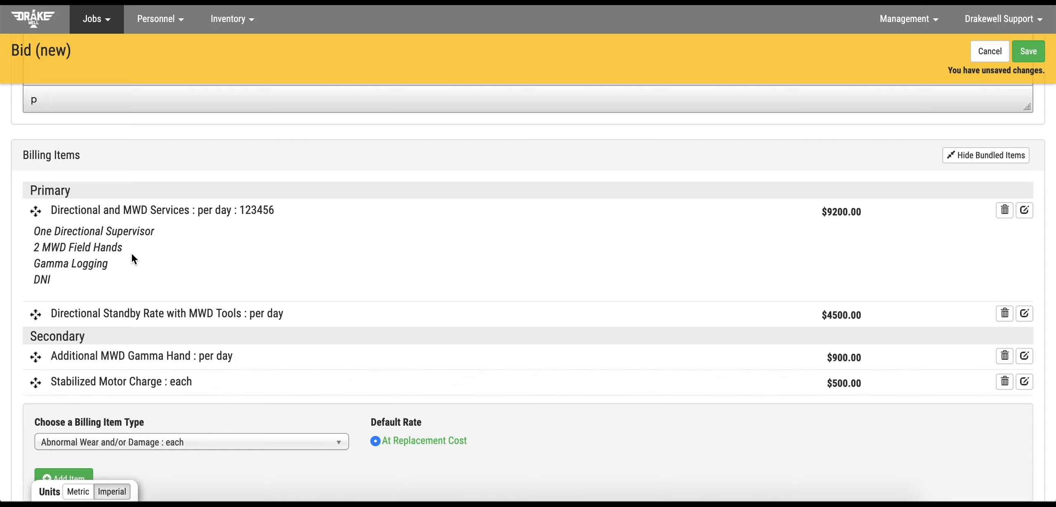
Reopen the Directional and MWD Services item to examine how its bundled items are separated, and close it without changes.
{"action": "left_click", "coordinate": [1025, 211]}
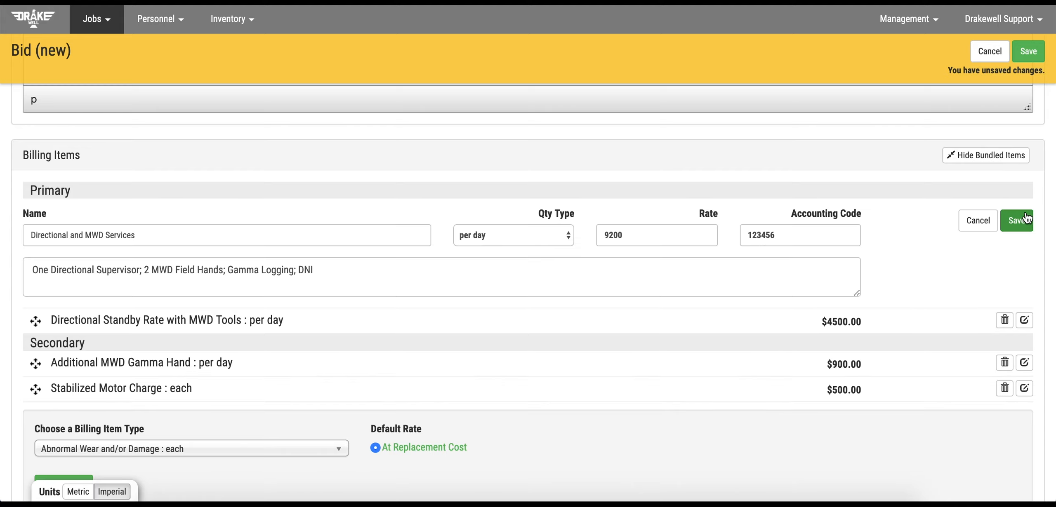
{"action": "left_click", "coordinate": [143, 272]}
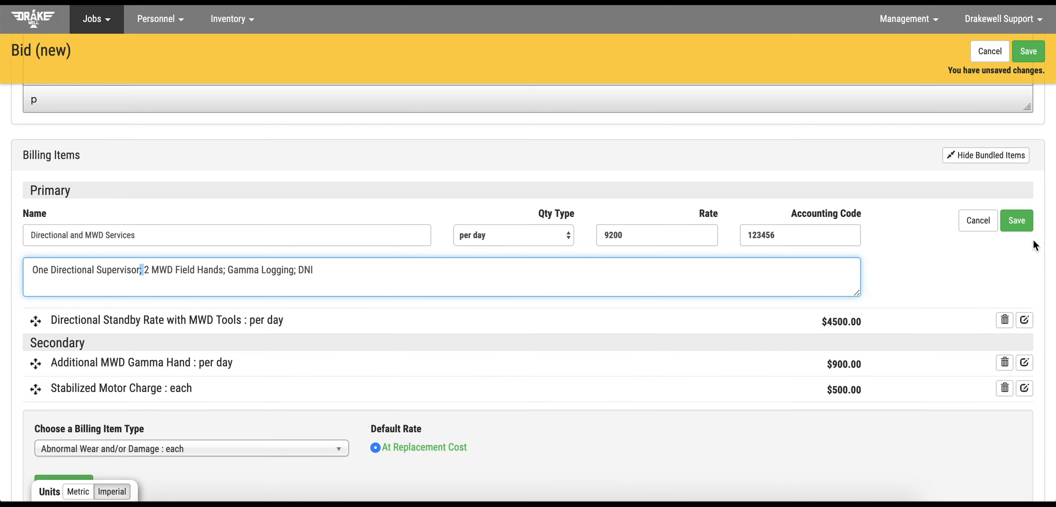
{"action": "left_click", "coordinate": [1016, 221]}
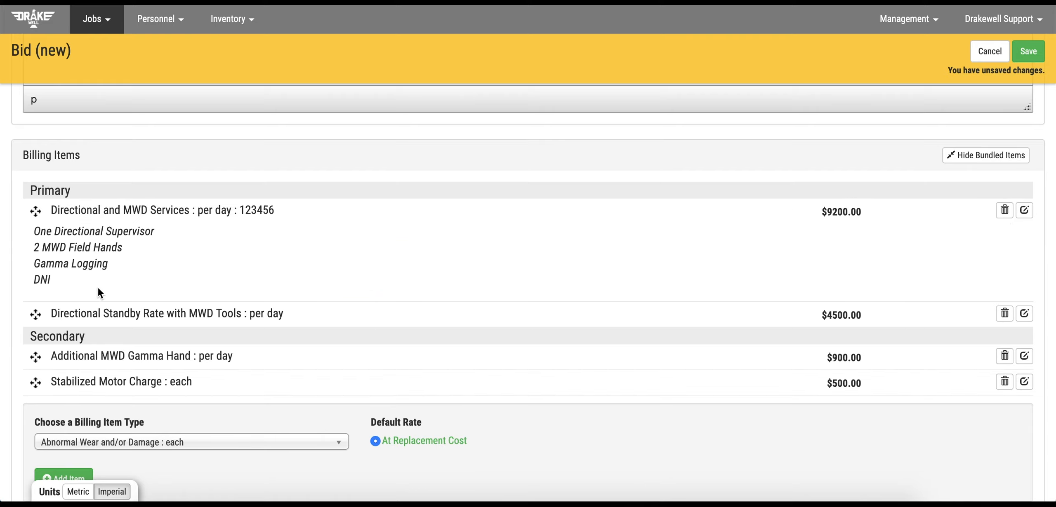
Save the new bid with its completed billing items.
{"action": "scroll", "coordinate": [316, 292], "scroll_direction": "down", "scroll_amount": 5}
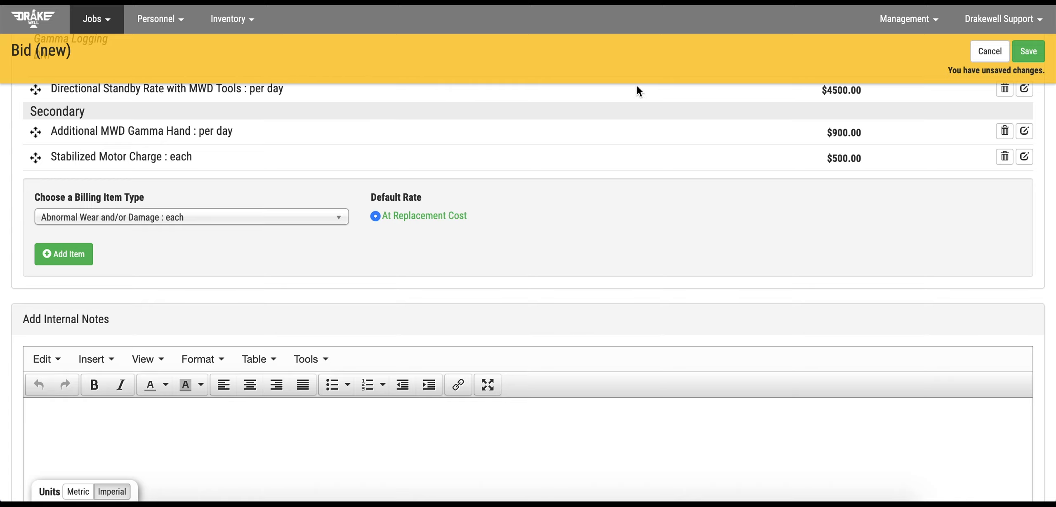
{"action": "left_click", "coordinate": [1029, 53]}
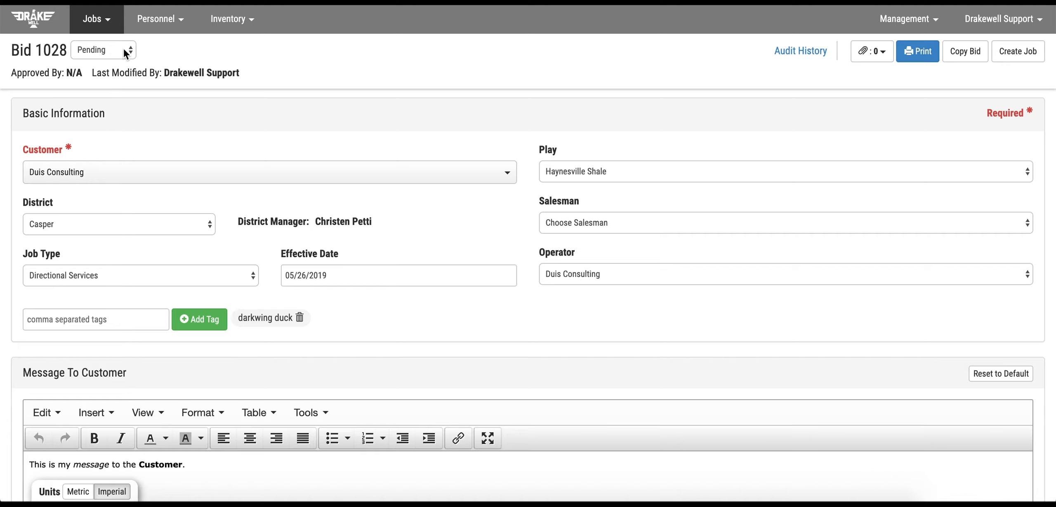
Delete all of the default text in the bid's Rate Package section.
{"action": "scroll", "coordinate": [313, 378], "scroll_direction": "down", "scroll_amount": 5}
{"action": "scroll", "coordinate": [313, 378], "scroll_direction": "down", "scroll_amount": 10}
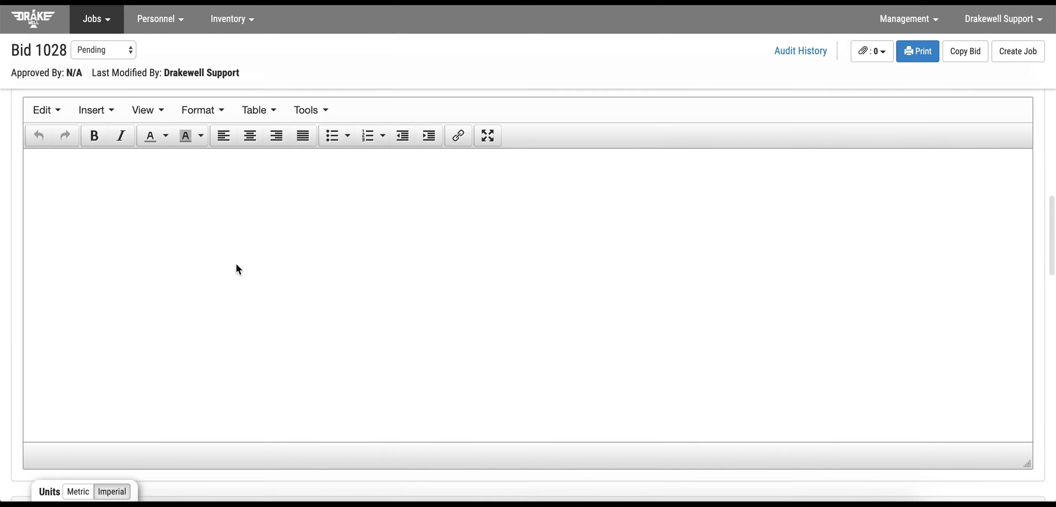
{"action": "scroll", "coordinate": [269, 236], "scroll_direction": "down", "scroll_amount": 1}
{"action": "scroll", "coordinate": [268, 235], "scroll_direction": "down", "scroll_amount": 2}
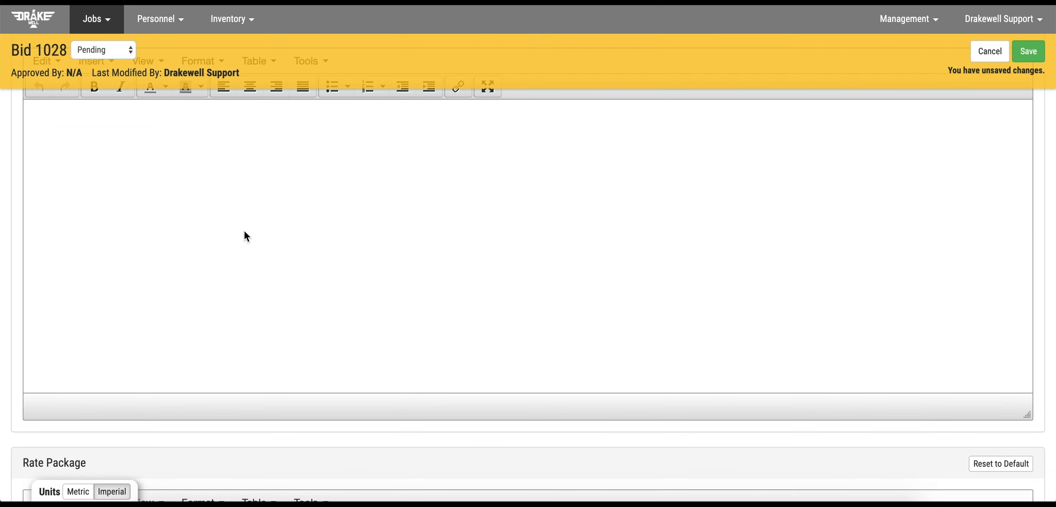
{"action": "scroll", "coordinate": [244, 231], "scroll_direction": "down", "scroll_amount": 8}
{"action": "left_click", "coordinate": [234, 249]}
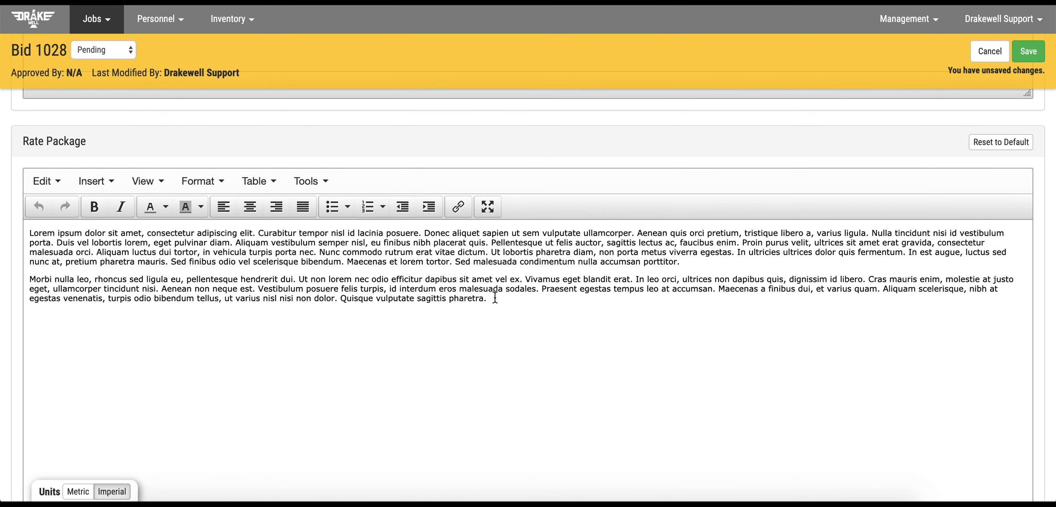
{"action": "left_click_drag", "start_coordinate": [524, 301], "coordinate": [25, 213]}
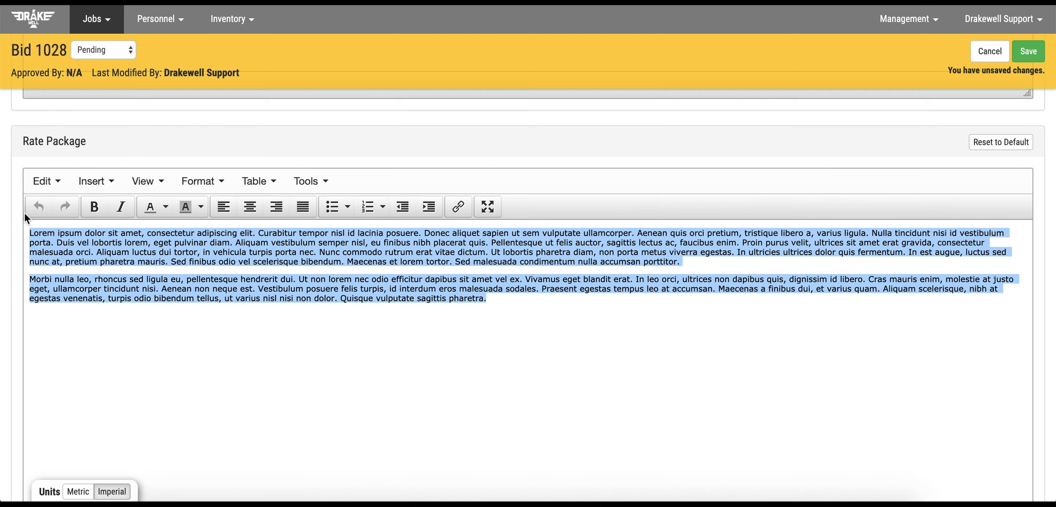
{"action": "key", "text": "BackSpace"}
Replace the default Health Safety text with "HSE Information".
{"action": "scroll", "coordinate": [385, 465], "scroll_direction": "down", "scroll_amount": 10}
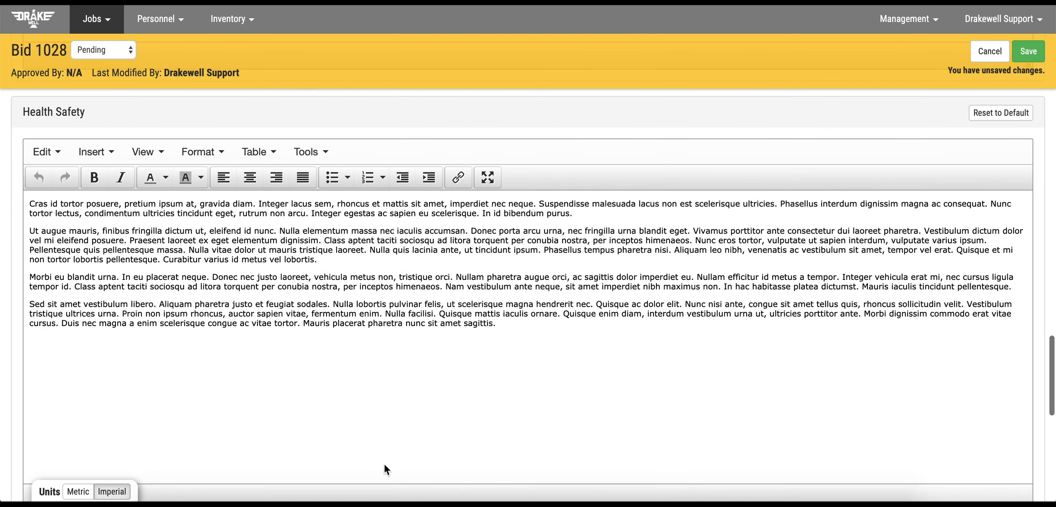
{"action": "mouse_move", "coordinate": [517, 337]}
{"action": "left_mouse_down"}
{"action": "mouse_move", "coordinate": [99, 273]}
{"action": "mouse_move", "coordinate": [28, 188]}
{"action": "mouse_move", "coordinate": [21, 208]}
{"action": "left_mouse_up"}
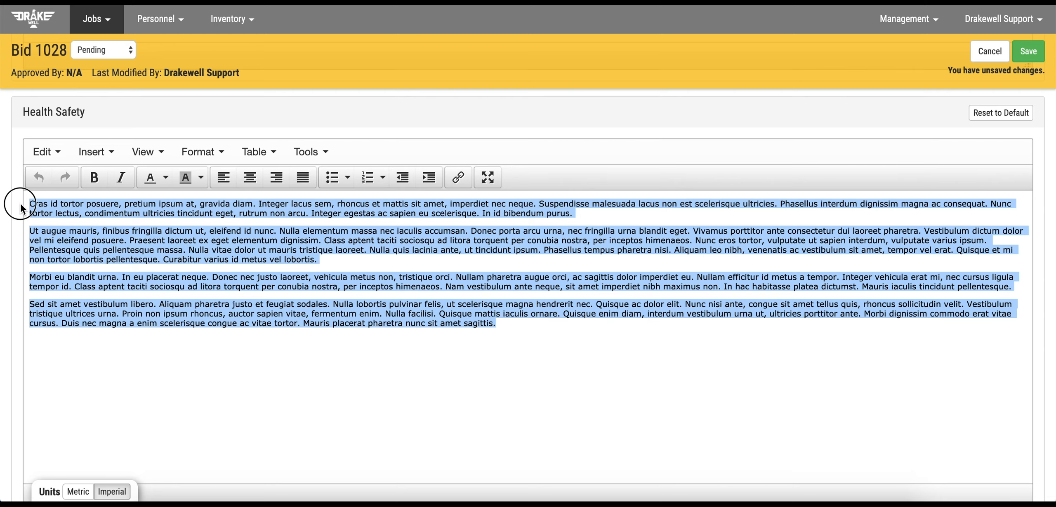
{"action": "type", "text": "HSE Inf"}
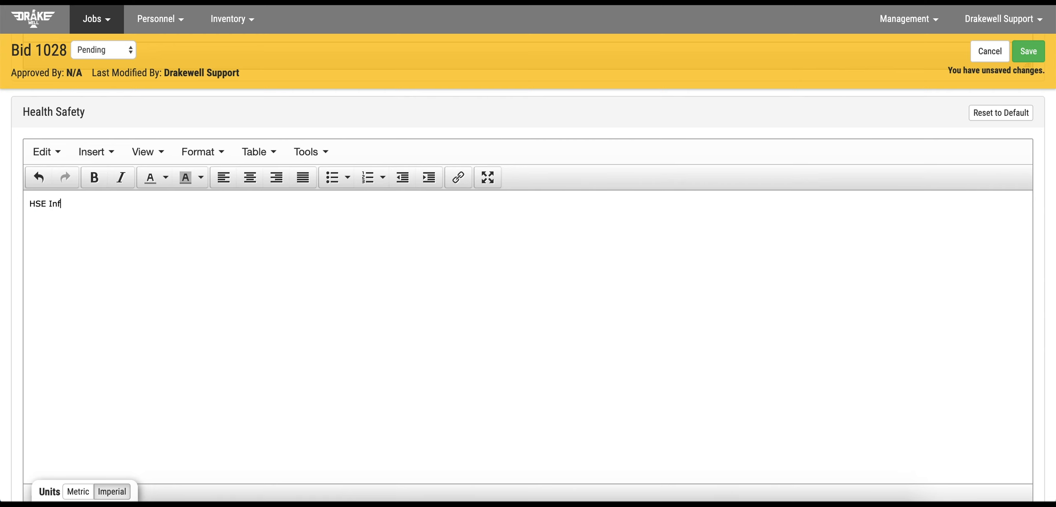
{"action": "type", "text": "ormation"}
Replace the default Terms and Conditions text with "T&C's" and save the bid.
{"action": "scroll", "coordinate": [92, 275], "scroll_direction": "down", "scroll_amount": 10}
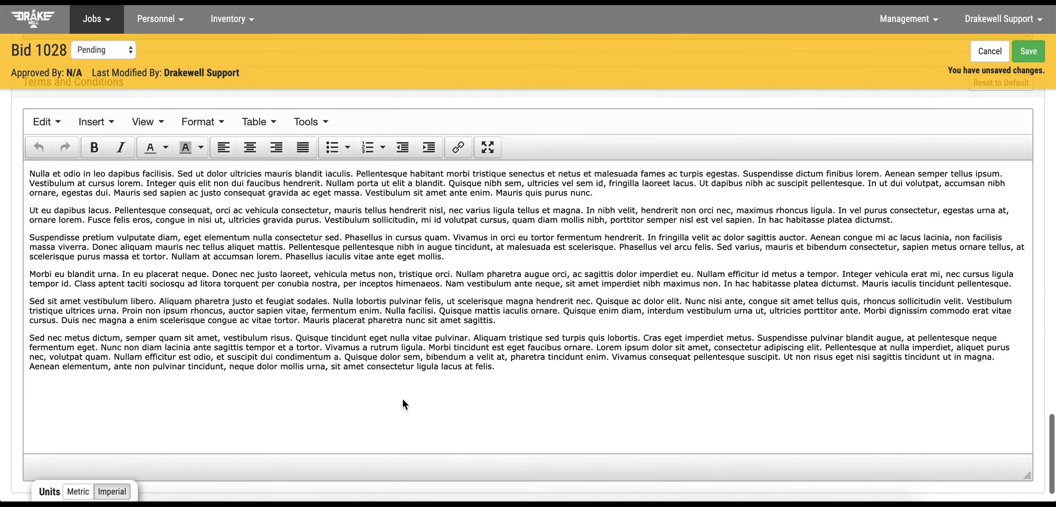
{"action": "left_click_drag", "start_coordinate": [520, 384], "coordinate": [12, 169]}
{"action": "type", "text": "T"}
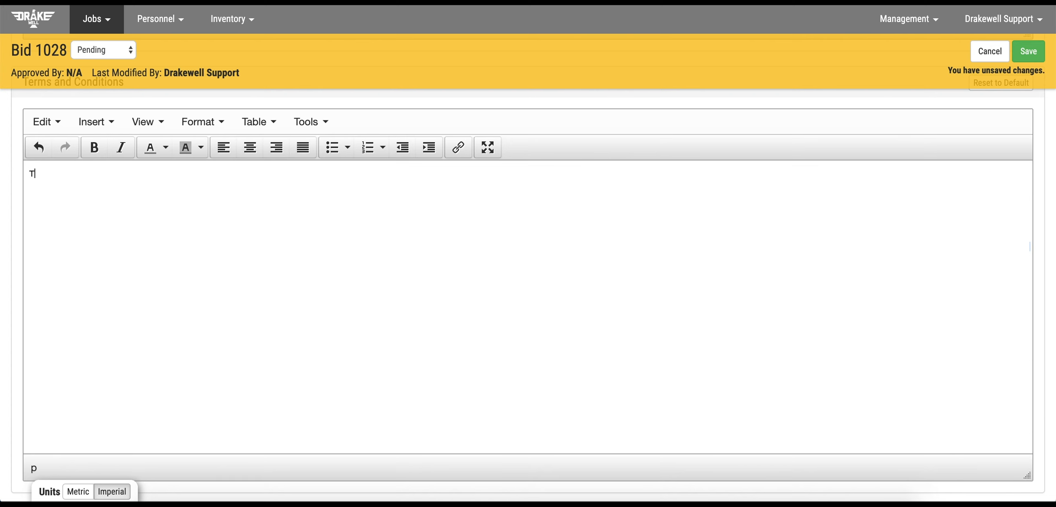
{"action": "type", "text": "&C's"}
{"action": "scroll", "coordinate": [911, 257], "scroll_direction": "up", "scroll_amount": 15}
{"action": "left_click", "coordinate": [1034, 55]}
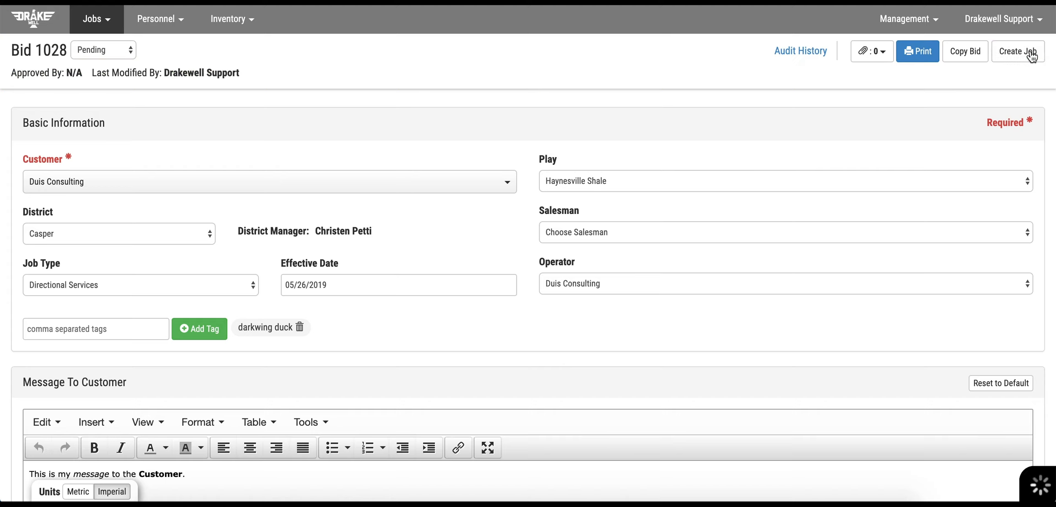
Assign the first salesman in the list to the bid and save it.
{"action": "left_click", "coordinate": [626, 235]}
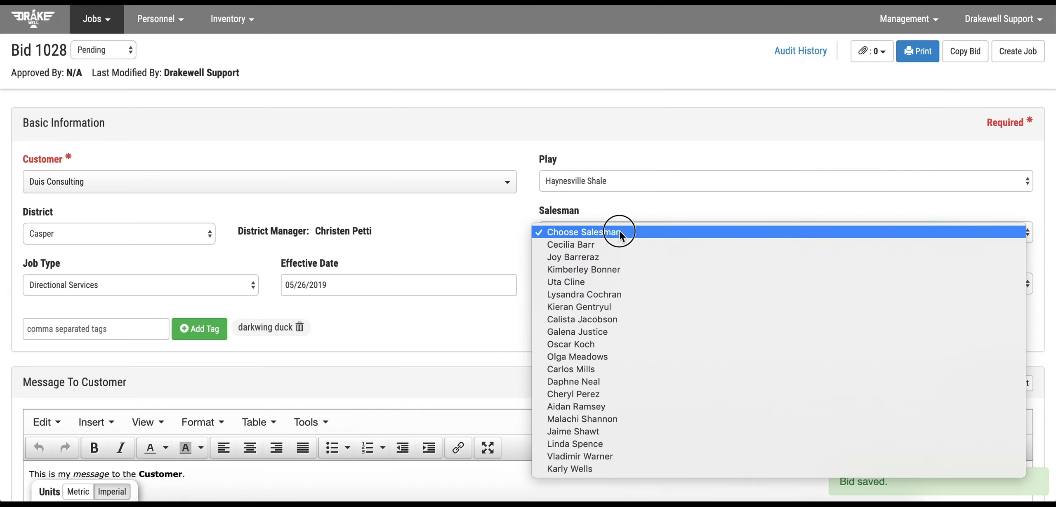
{"action": "left_click", "coordinate": [610, 247]}
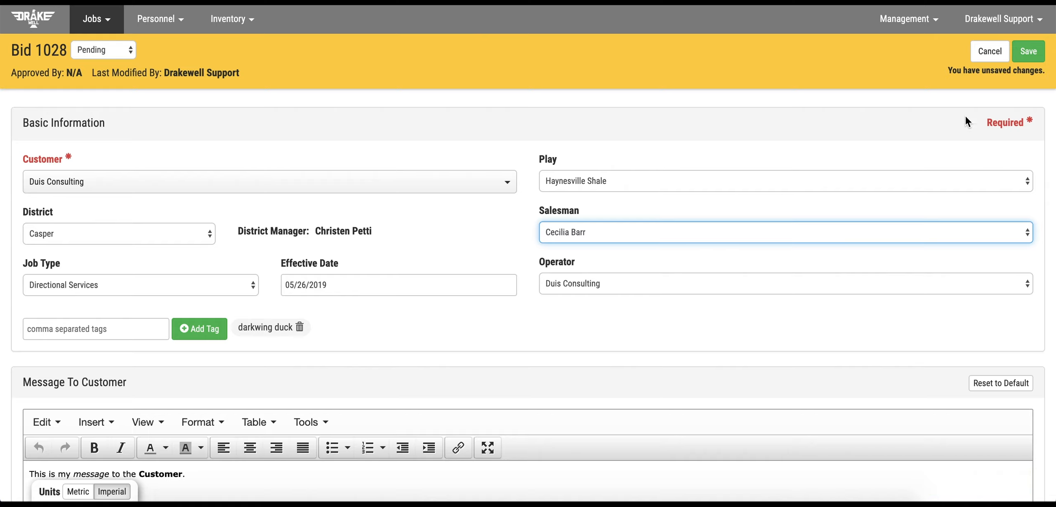
{"action": "left_click", "coordinate": [1030, 54]}
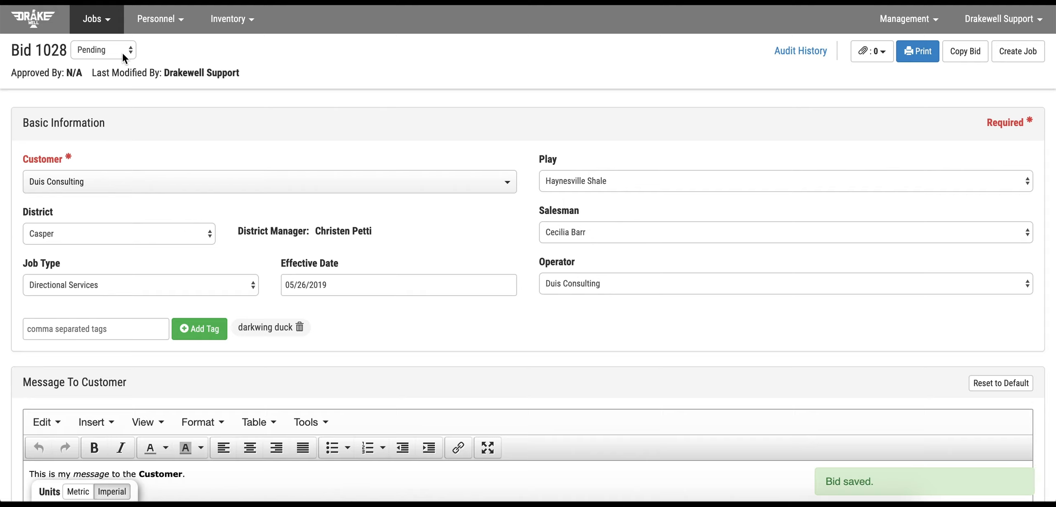
Generate the printable PDF of the pending bid and look through its pages.
{"action": "left_click", "coordinate": [929, 52]}
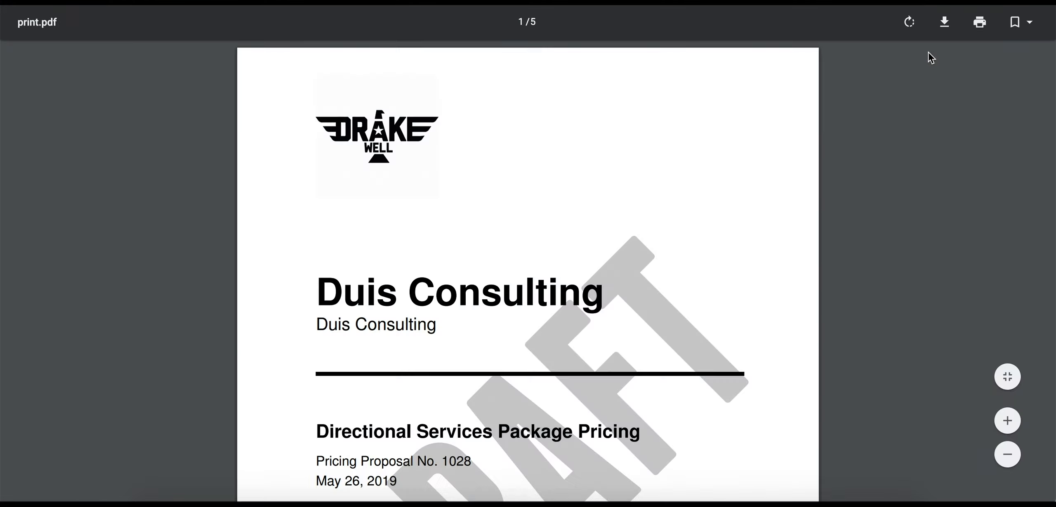
{"action": "scroll", "coordinate": [710, 264], "scroll_direction": "down", "scroll_amount": 4}
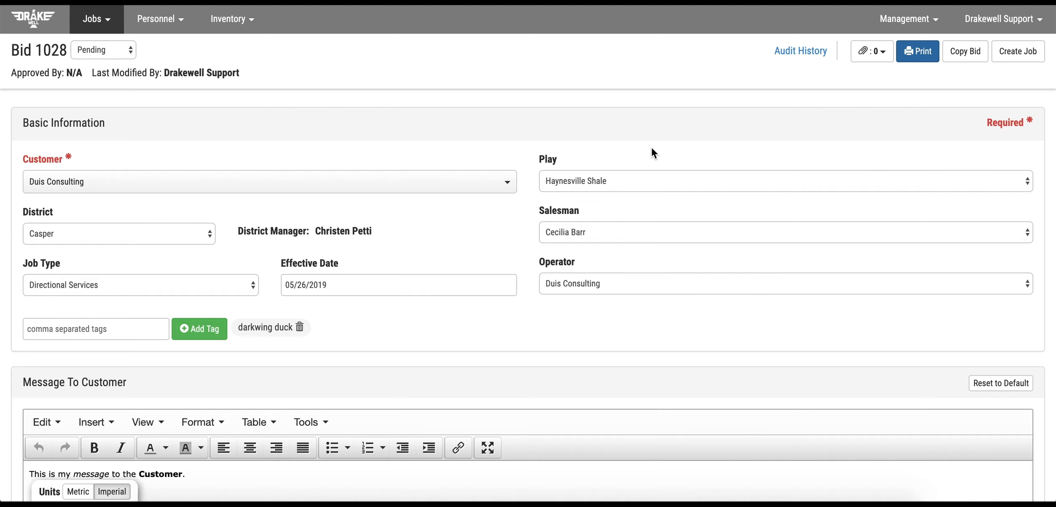
Reopen the pending Duis Consulting bid from the bid list, set its status to Approved, and save it.
{"action": "left_click", "coordinate": [95, 19]}
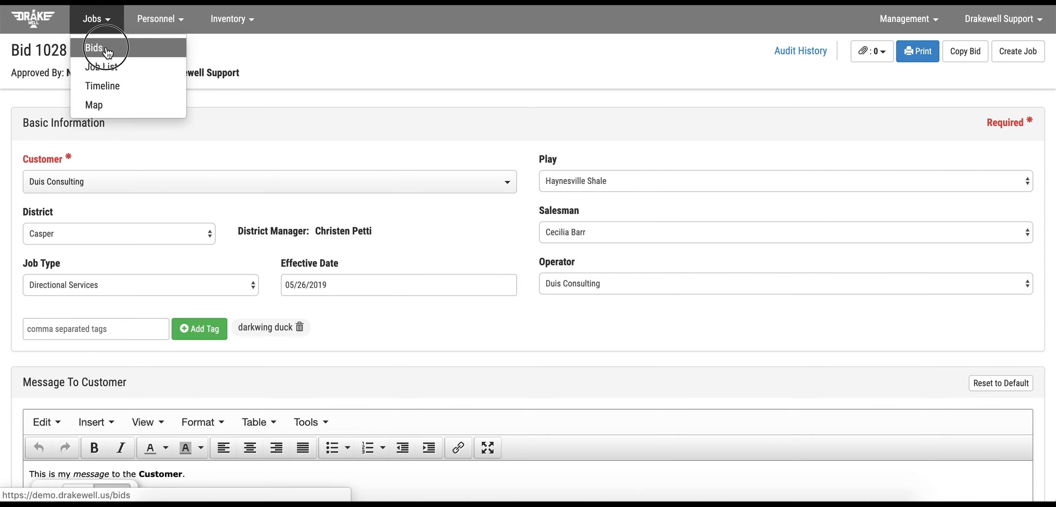
{"action": "left_click", "coordinate": [92, 46]}
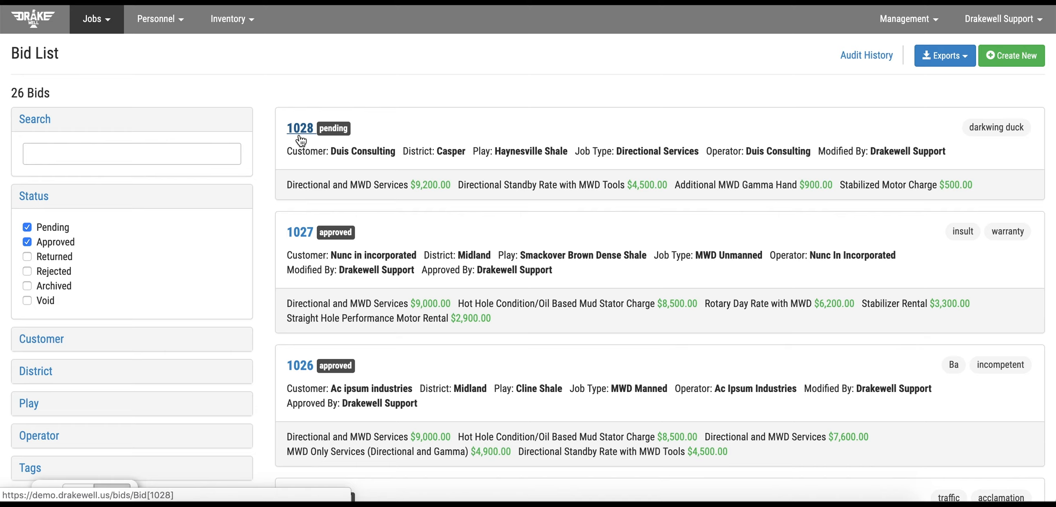
{"action": "left_click", "coordinate": [299, 131]}
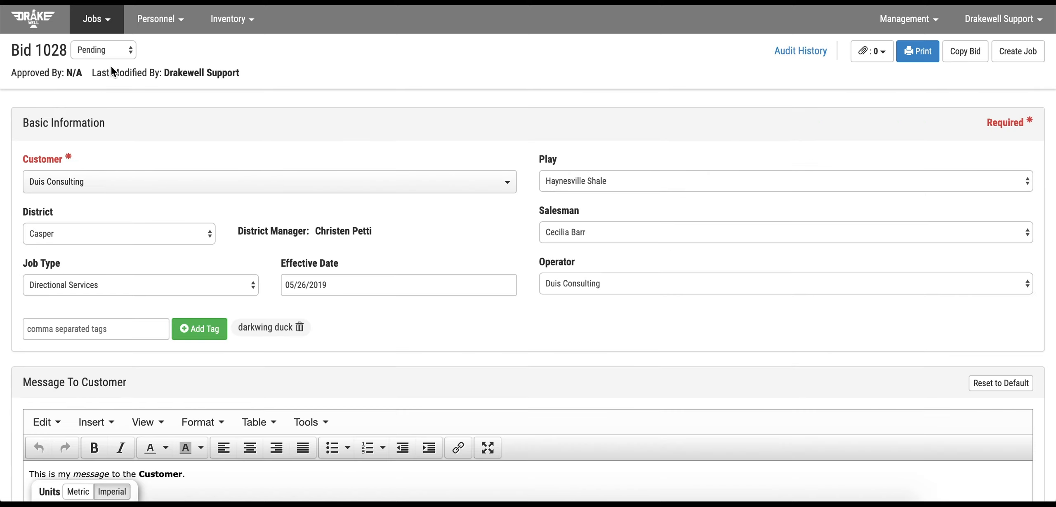
{"action": "left_click", "coordinate": [112, 52]}
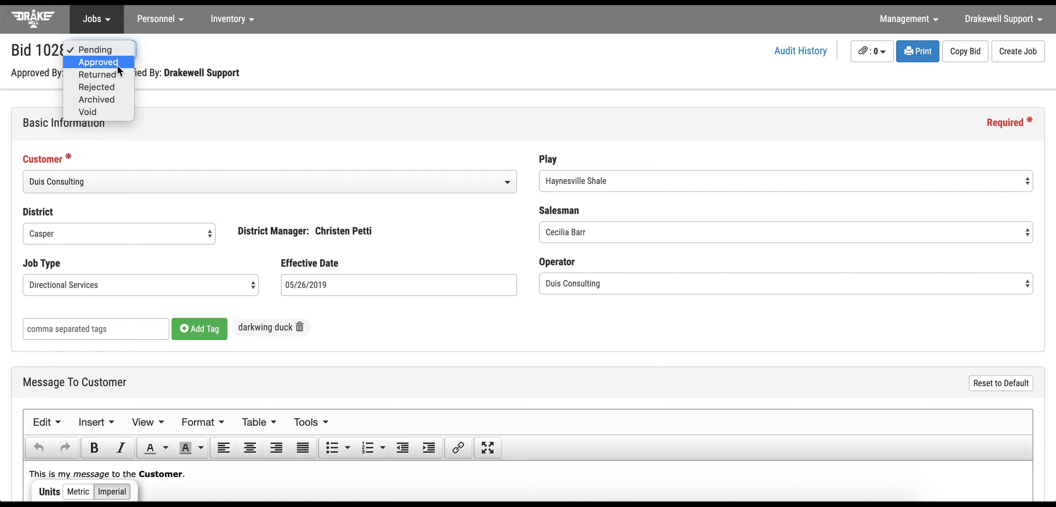
{"action": "left_click", "coordinate": [117, 66]}
{"action": "left_click", "coordinate": [1031, 50]}
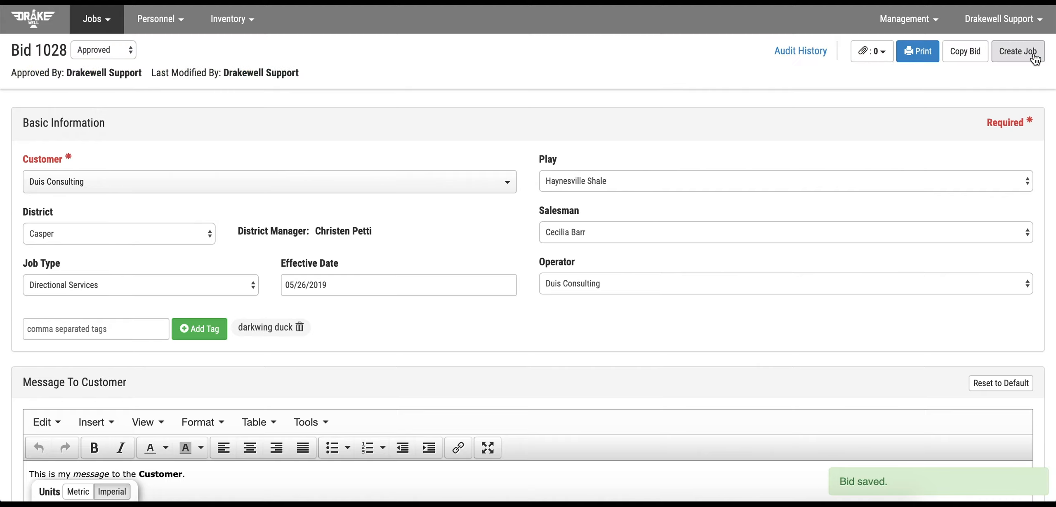
Generate the printable PDF of the approved bid and examine its pages.
{"action": "left_click", "coordinate": [917, 56]}
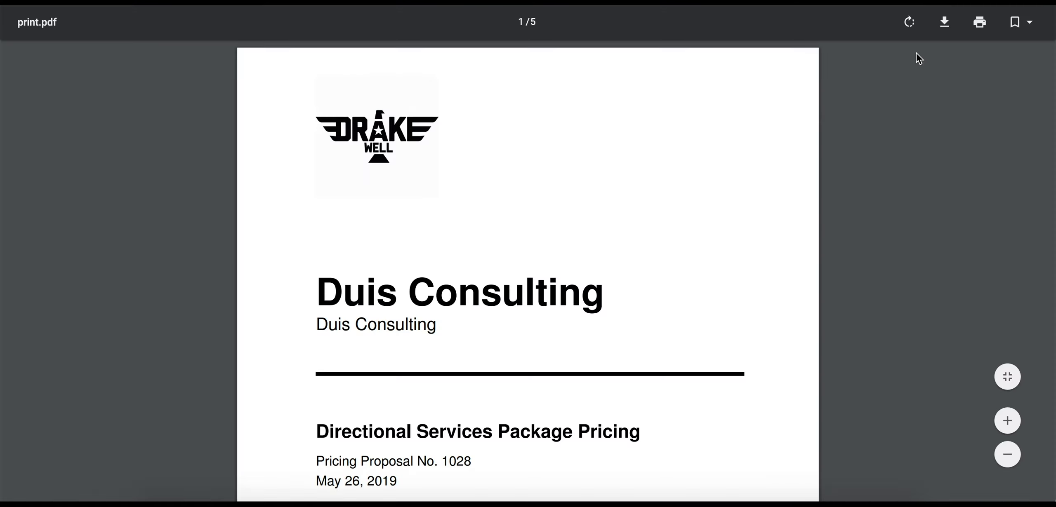
{"action": "scroll", "coordinate": [488, 374], "scroll_direction": "down", "scroll_amount": 5}
{"action": "scroll", "coordinate": [488, 374], "scroll_direction": "up", "scroll_amount": 4}
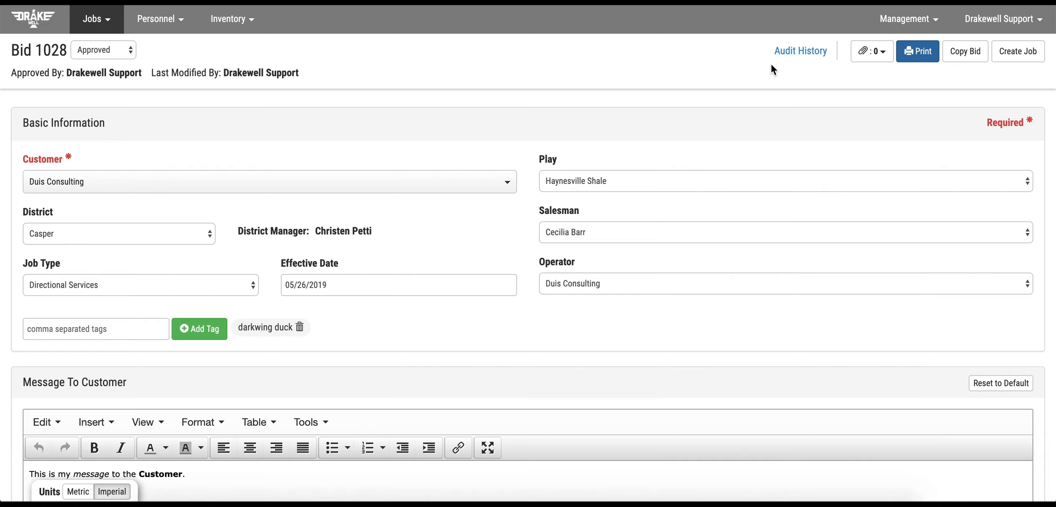
Review the Message To Customer section of the approved bid, selecting its message text.
{"action": "scroll", "coordinate": [556, 276], "scroll_direction": "down", "scroll_amount": 4}
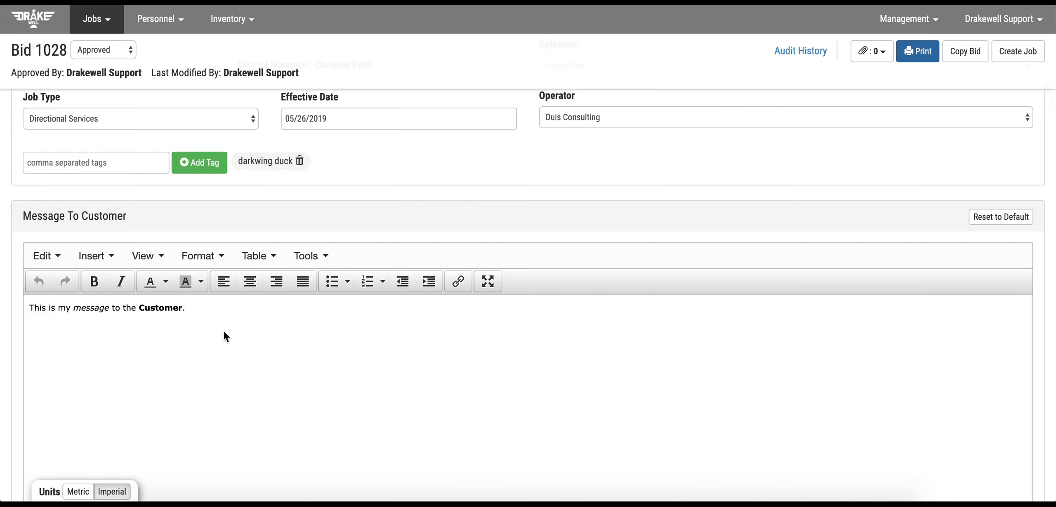
{"action": "left_click_drag", "start_coordinate": [186, 309], "coordinate": [71, 300]}
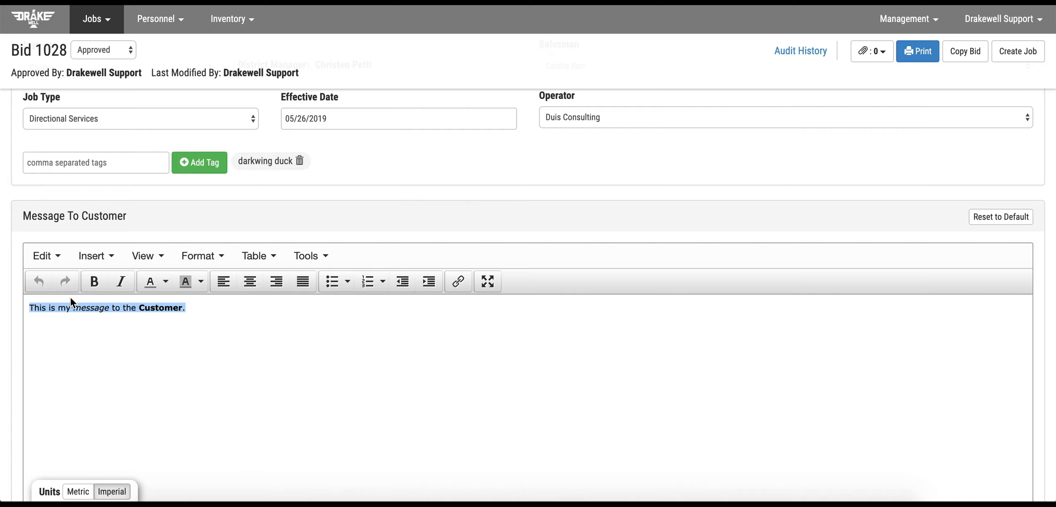
{"action": "scroll", "coordinate": [71, 297], "scroll_direction": "down", "scroll_amount": 2}
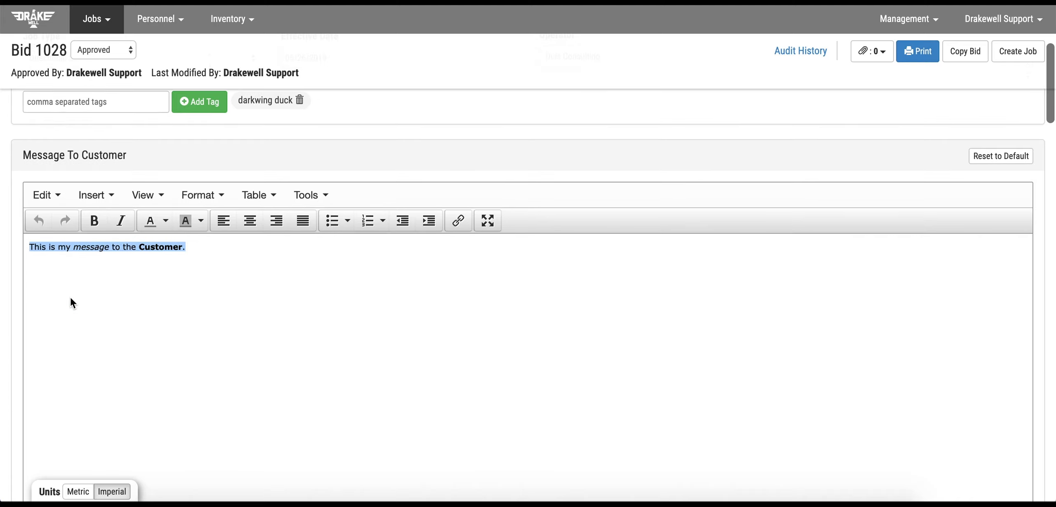